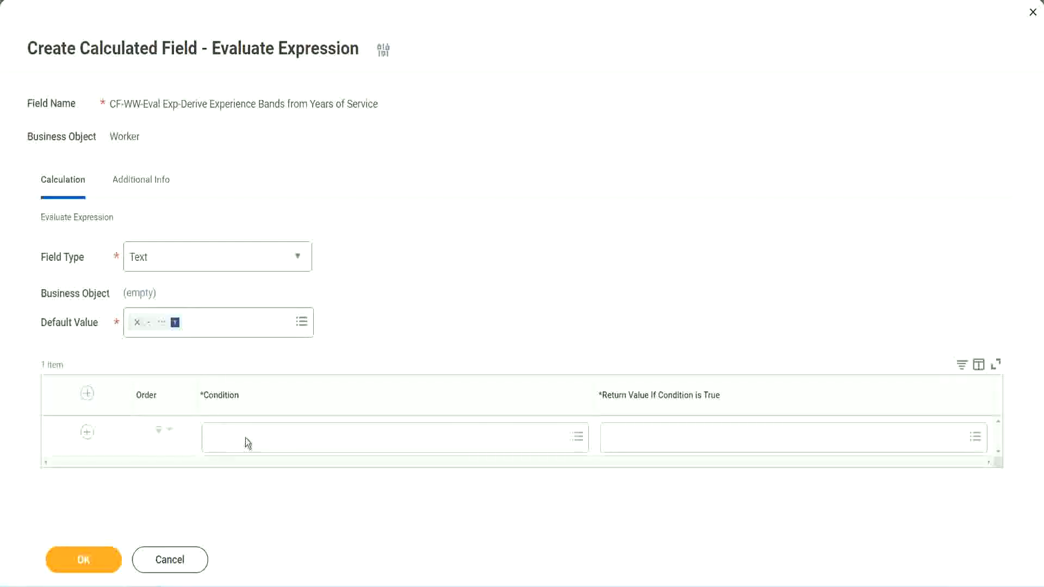
Step: Copy the Field 1 name from the notes and set the first row's condition to CF-WW-TF-Length of Service between 0 and 7 years
{"action": "left_click", "coordinate": [246, 439]}
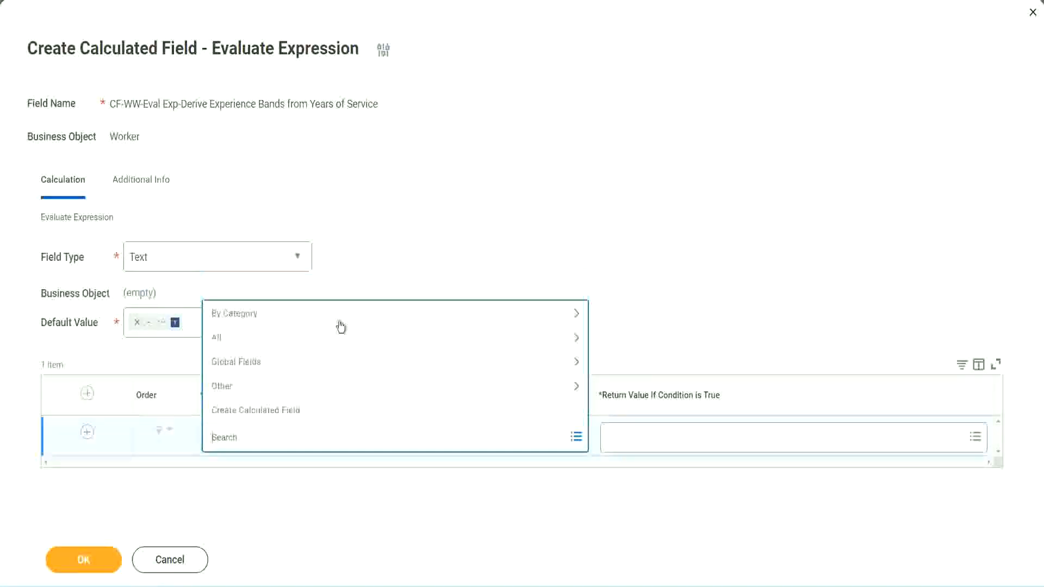
{"action": "left_click", "coordinate": [401, 247]}
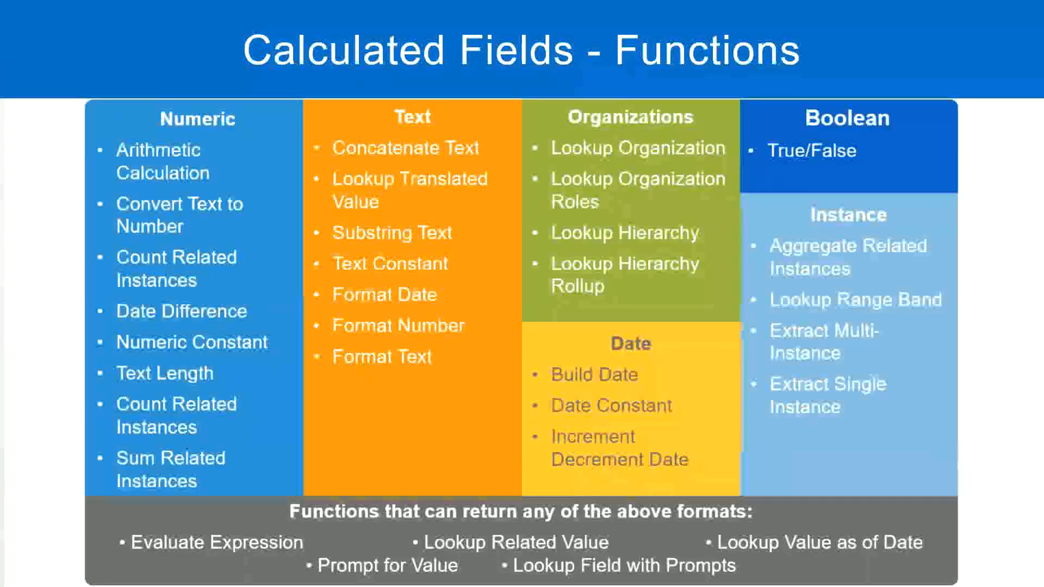
{"action": "key", "text": "alt+Tab"}
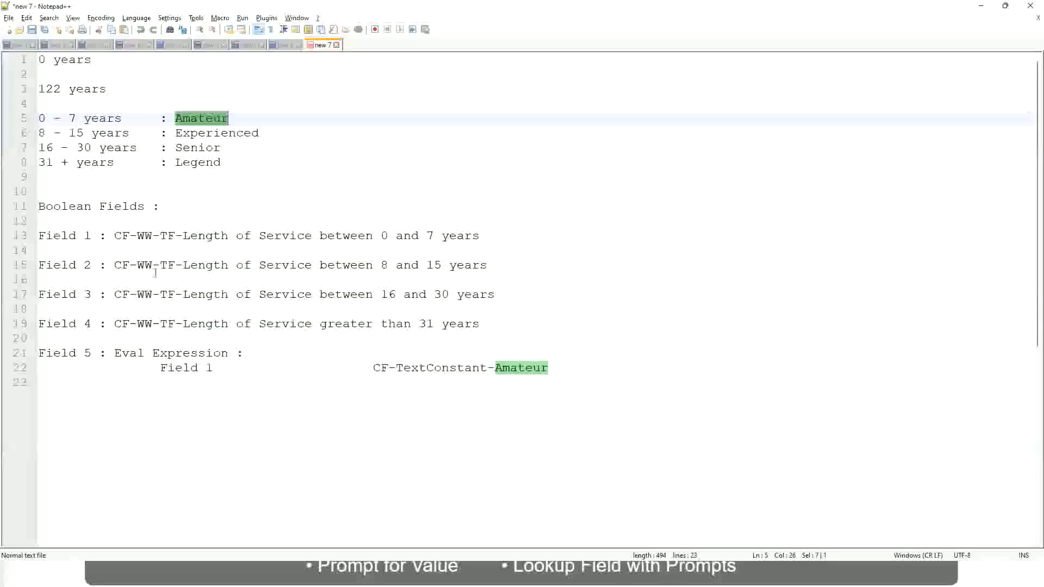
{"action": "left_click_drag", "start_coordinate": [113, 235], "coordinate": [481, 240]}
{"action": "key", "text": "ctrl+c"}
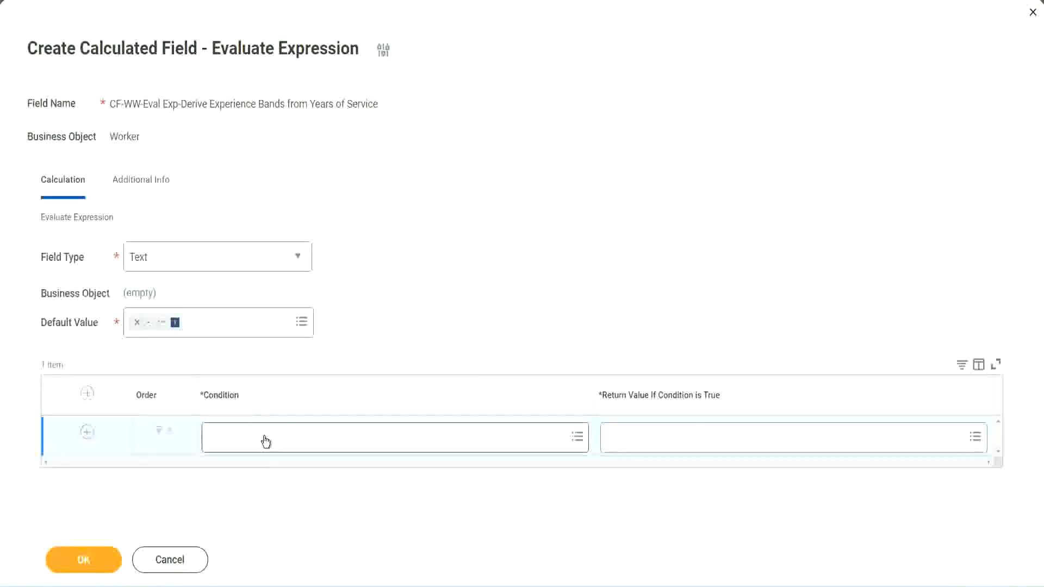
{"action": "left_click", "coordinate": [265, 442]}
{"action": "key", "text": "ctrl+v"}
{"action": "key", "text": "Return"}
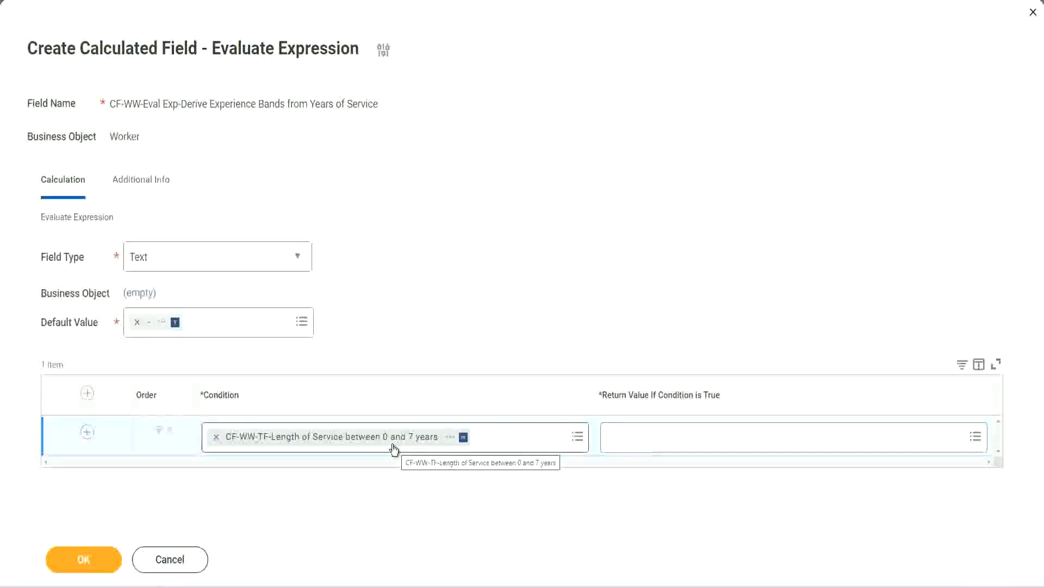
{"action": "left_click", "coordinate": [678, 442]}
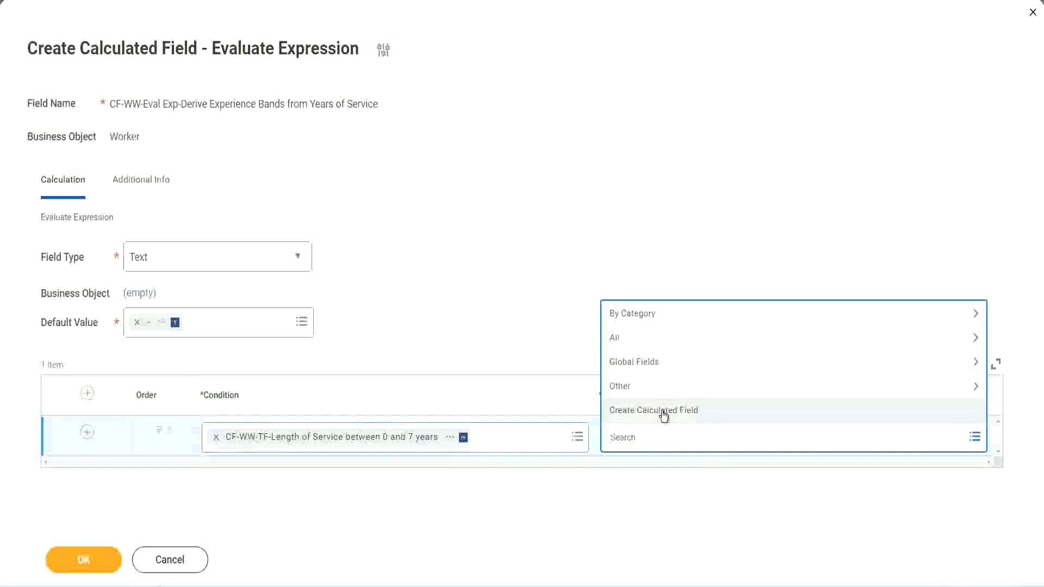
{"action": "left_click", "coordinate": [605, 270]}
{"action": "left_click", "coordinate": [627, 439]}
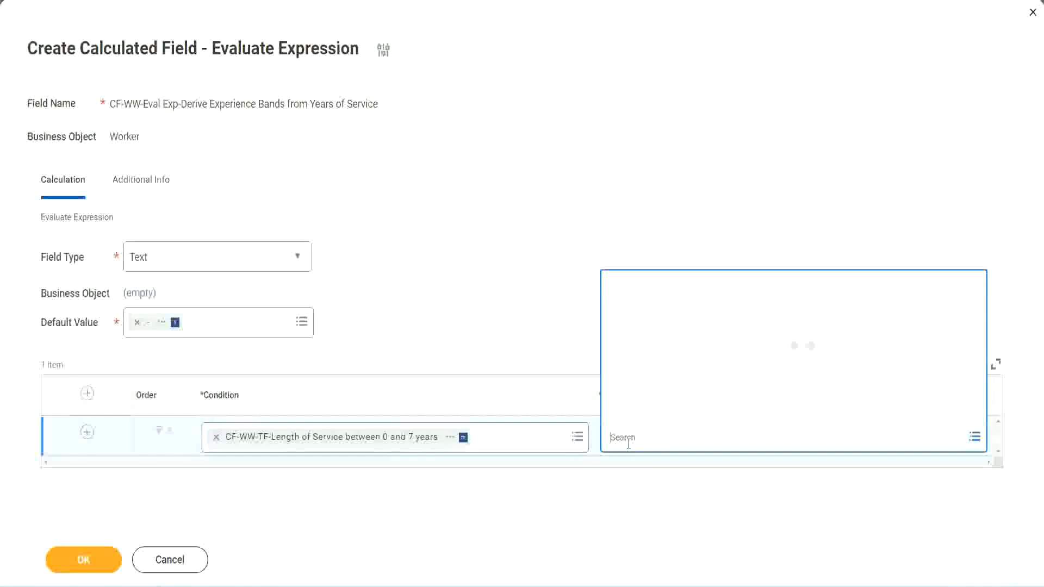
{"action": "type", "text": "Amaterue"}
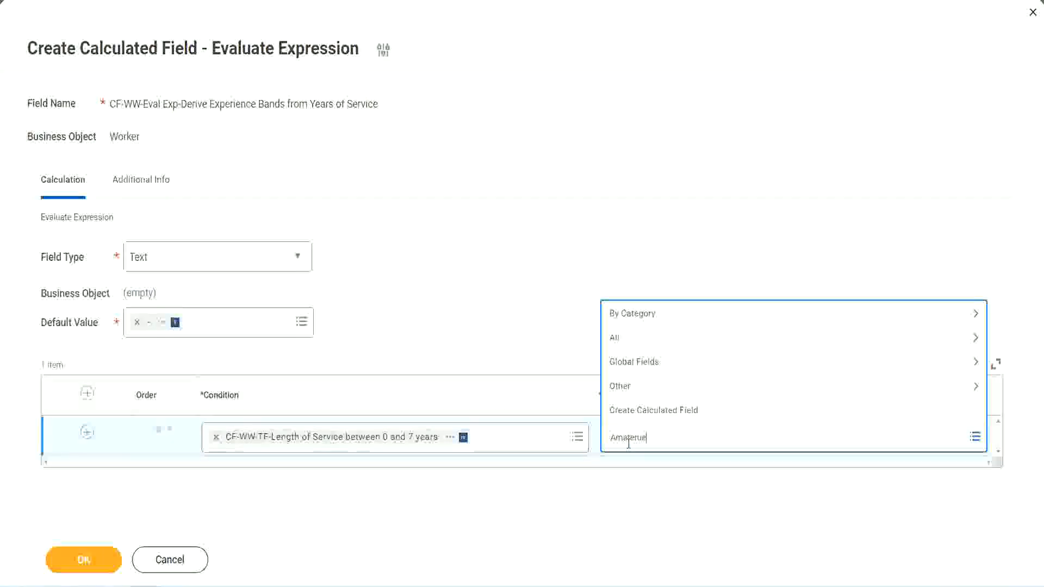
{"action": "left_click", "coordinate": [526, 315]}
{"action": "left_click", "coordinate": [657, 442]}
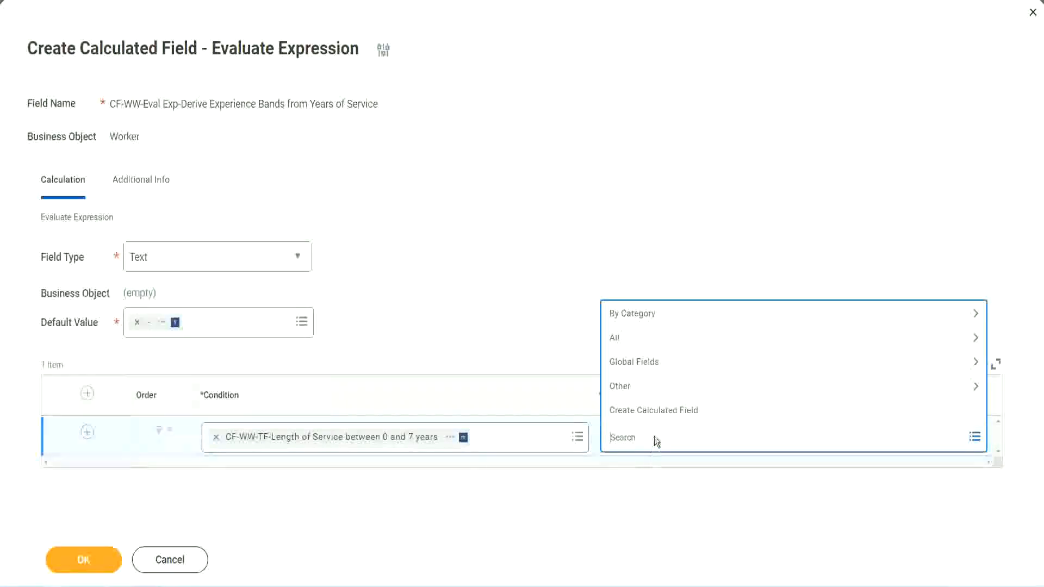
{"action": "left_click", "coordinate": [526, 316]}
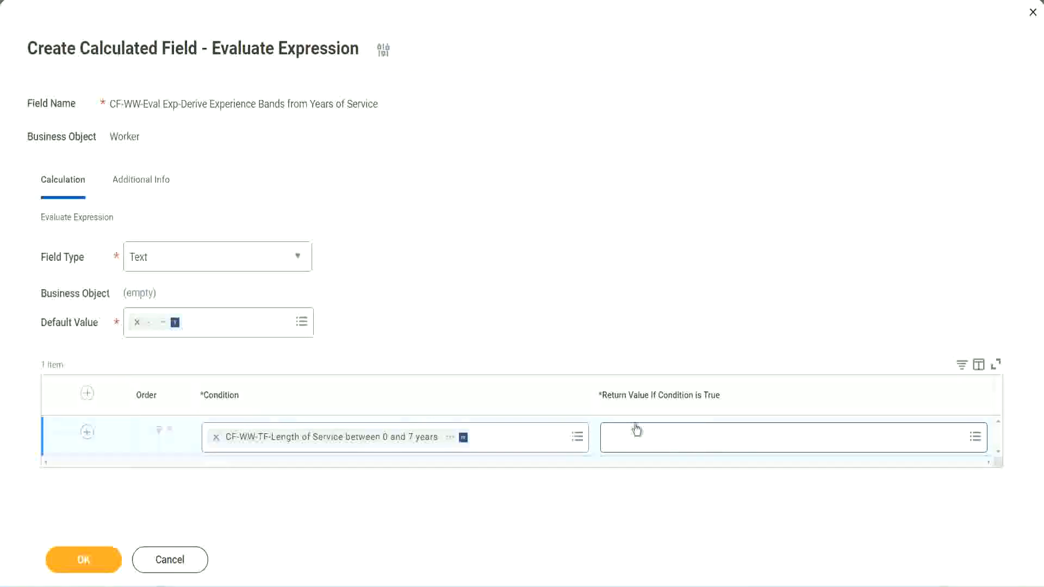
Step: Start a new calculated field for the first row's return value and name it CF-WW-TC-Amateur
{"action": "left_click", "coordinate": [676, 437]}
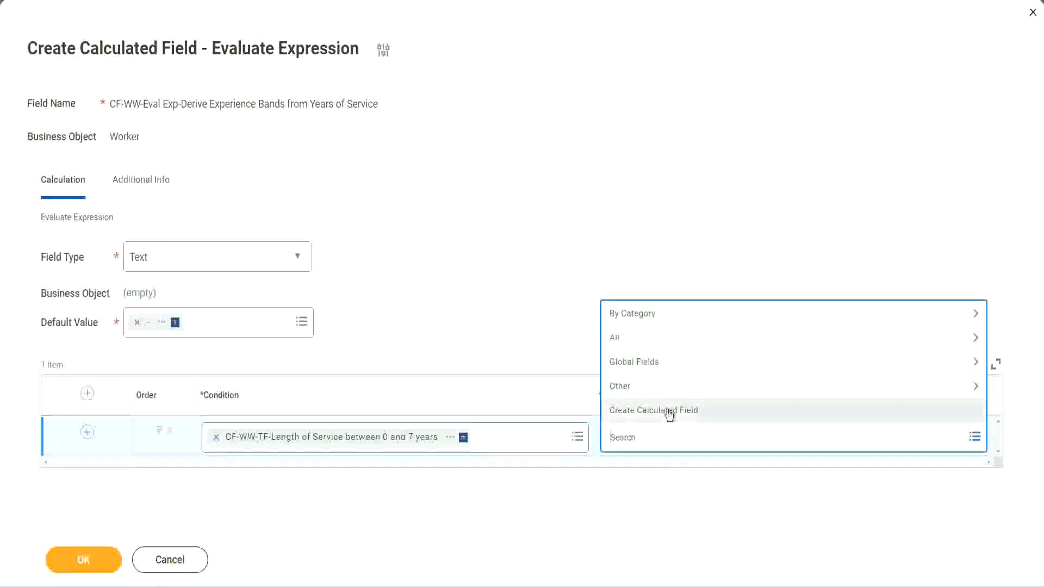
{"action": "left_click", "coordinate": [670, 414]}
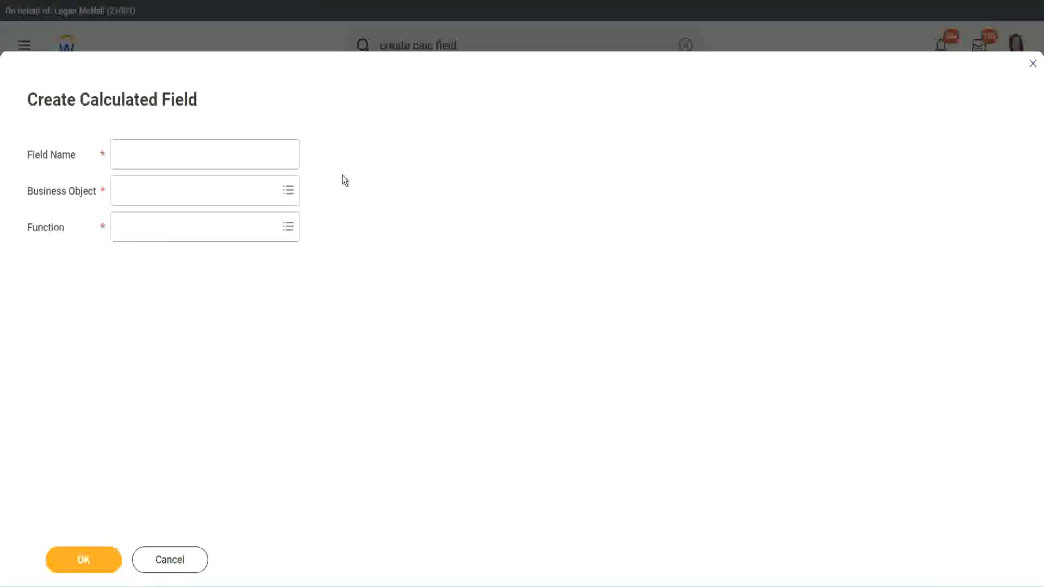
{"action": "left_click", "coordinate": [129, 156]}
{"action": "type", "text": "CF"}
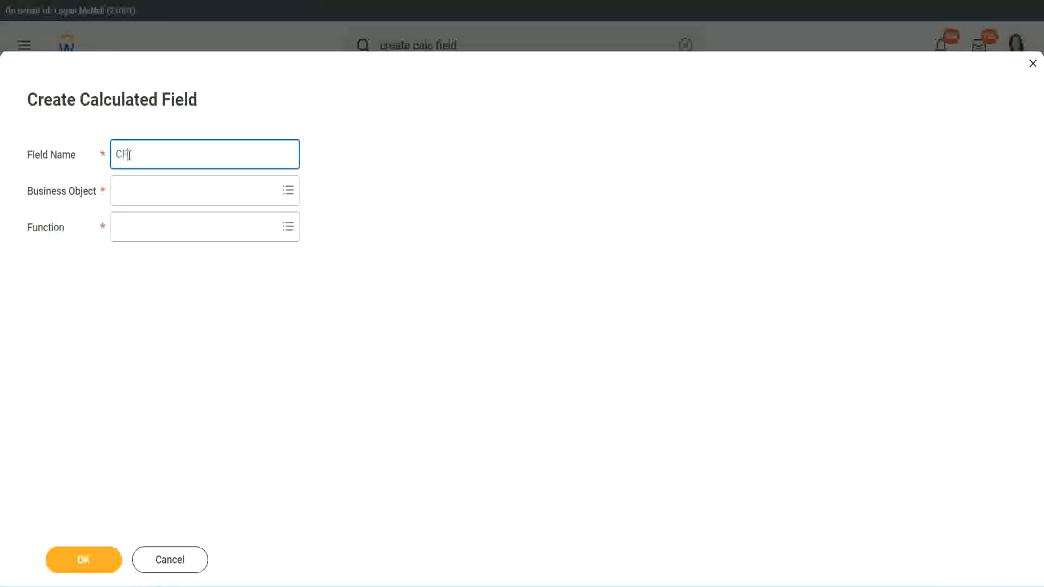
{"action": "type", "text": "_TC"}
{"action": "type", "text": "-Am"}
{"action": "type", "text": "ateur"}
{"action": "left_click", "coordinate": [130, 155]}
{"action": "type", "text": "WW-"}
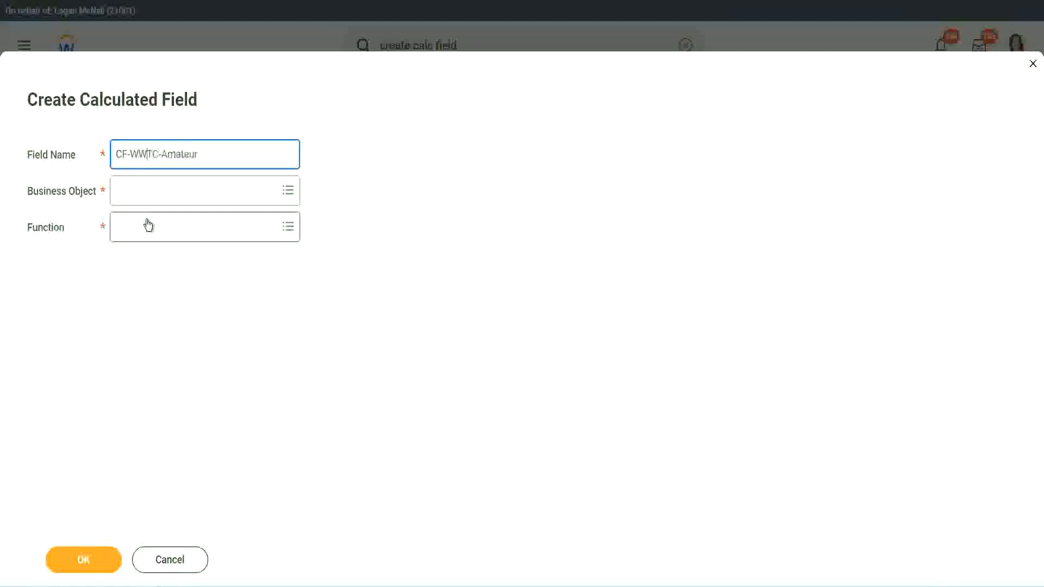
Step: Set the new calculated field's business object to Global
{"action": "left_click", "coordinate": [147, 194]}
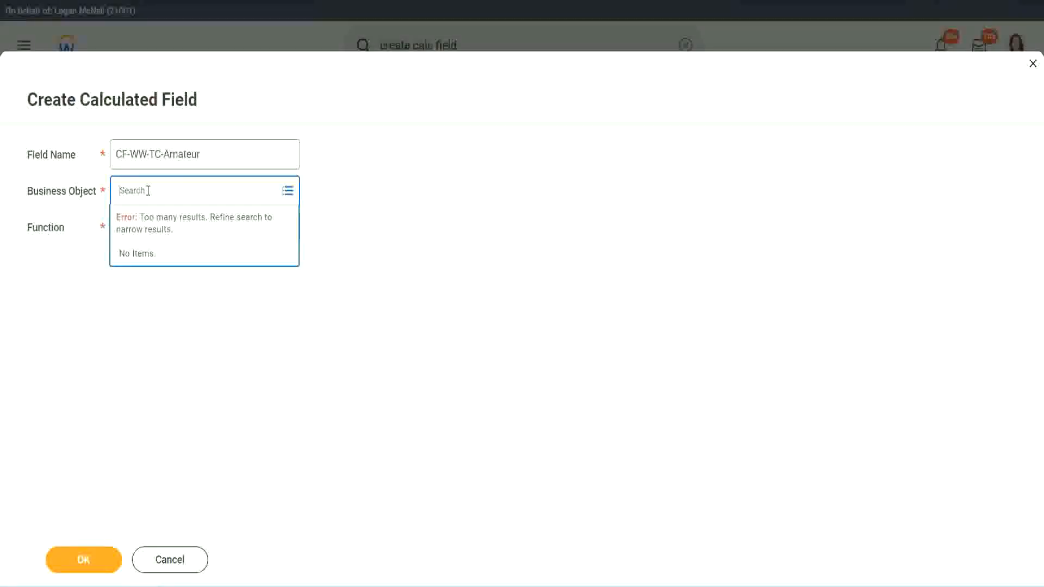
{"action": "type", "text": "worker"}
{"action": "key", "text": "BackSpace"}
{"action": "key", "text": "BackSpace"}
{"action": "type", "text": "glob"}
{"action": "key", "text": "Return"}
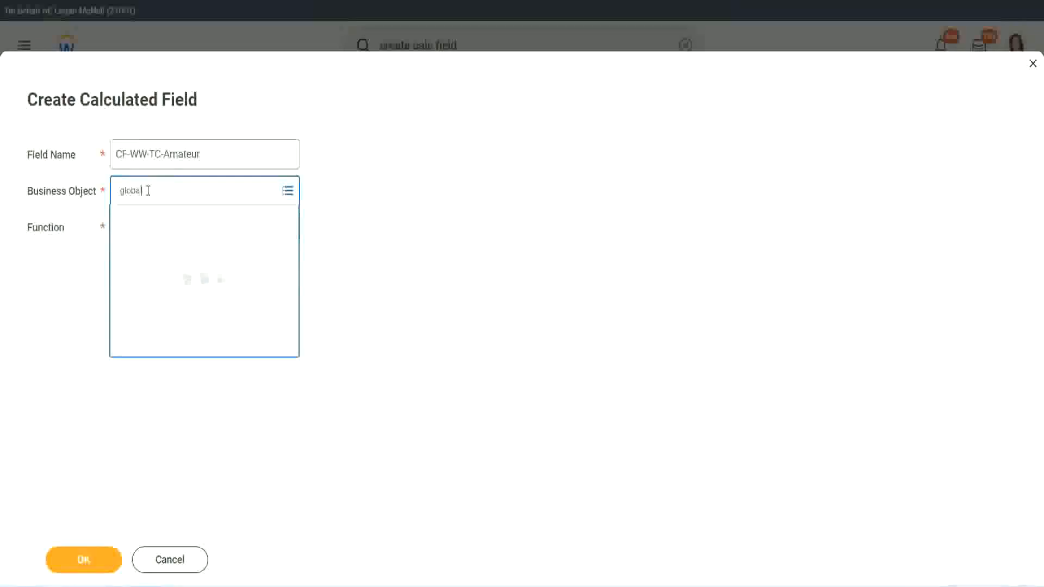
{"action": "left_click", "coordinate": [163, 257]}
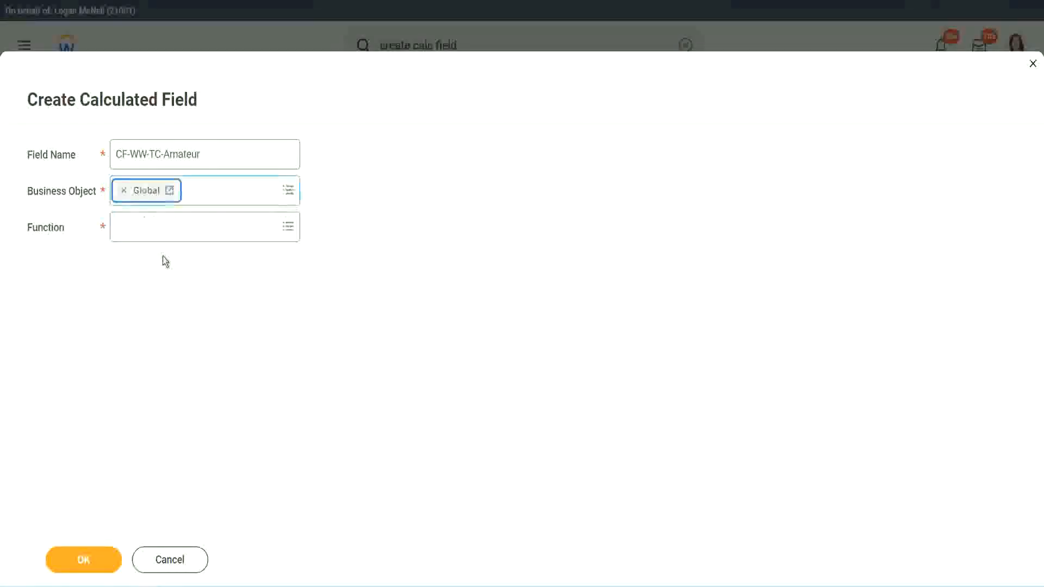
{"action": "left_click_drag", "start_coordinate": [208, 154], "coordinate": [34, 102]}
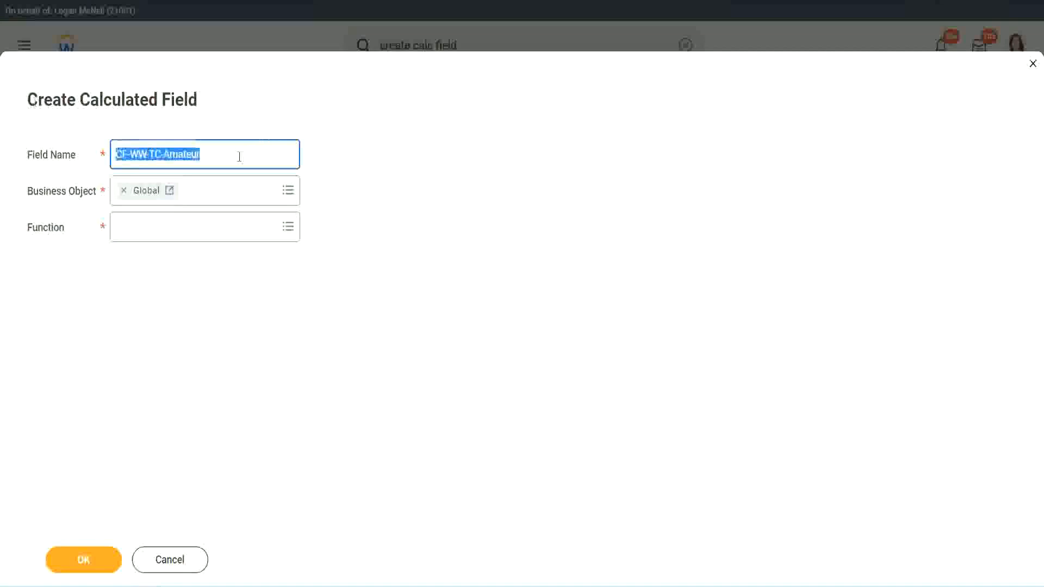
{"action": "left_click", "coordinate": [226, 156]}
{"action": "double_click", "coordinate": [179, 154]}
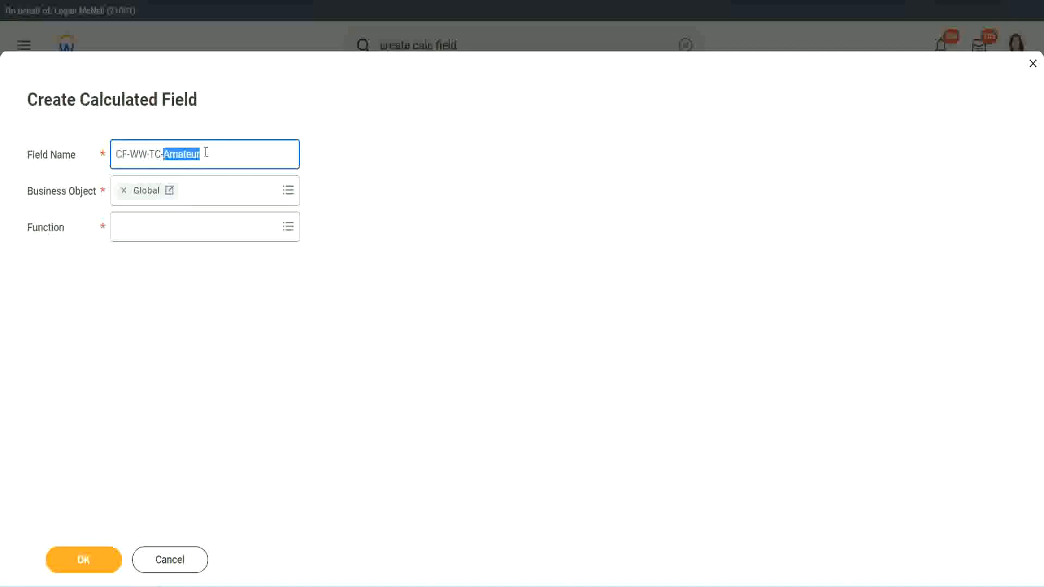
{"action": "left_click", "coordinate": [216, 152]}
{"action": "double_click", "coordinate": [196, 157]}
Step: Choose Text Constant as the new field's function and continue to its calculation settings
{"action": "left_click", "coordinate": [144, 227]}
{"action": "type", "text": "text const"}
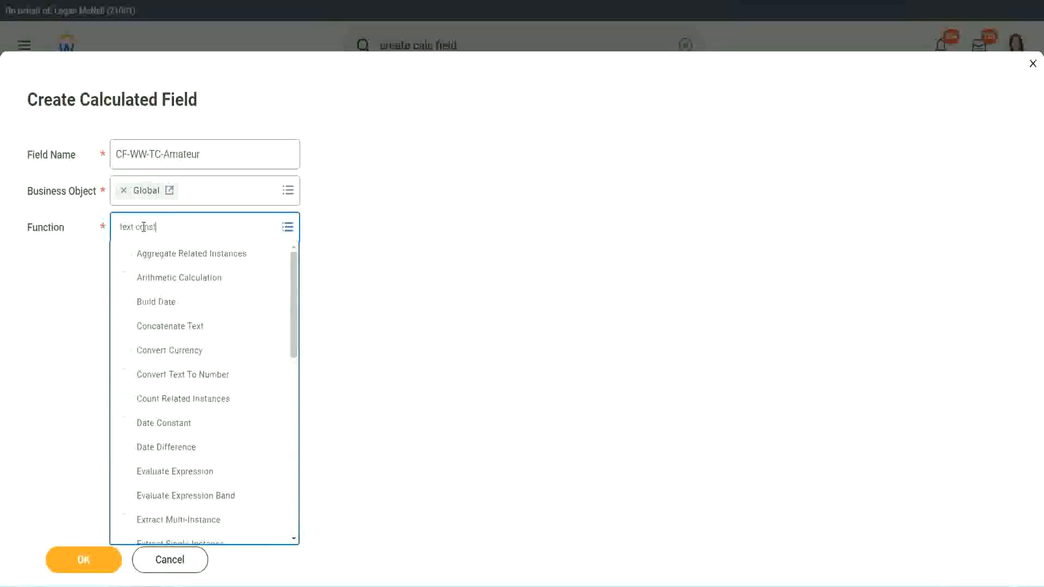
{"action": "key", "text": "Return"}
{"action": "left_click", "coordinate": [84, 563]}
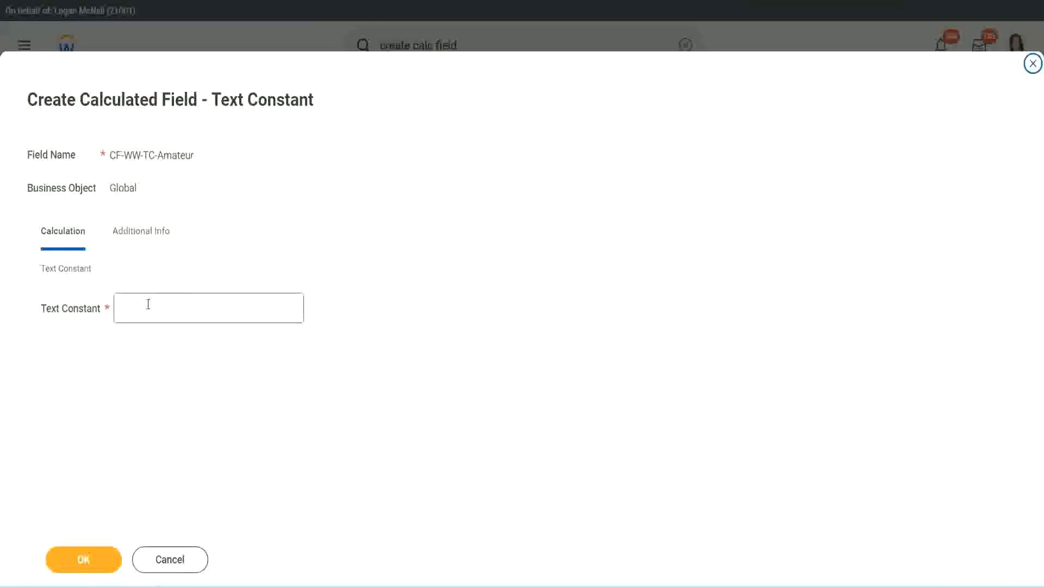
Step: Enter Amateur as the text constant and save the field as the first row's return value
{"action": "left_click", "coordinate": [171, 307]}
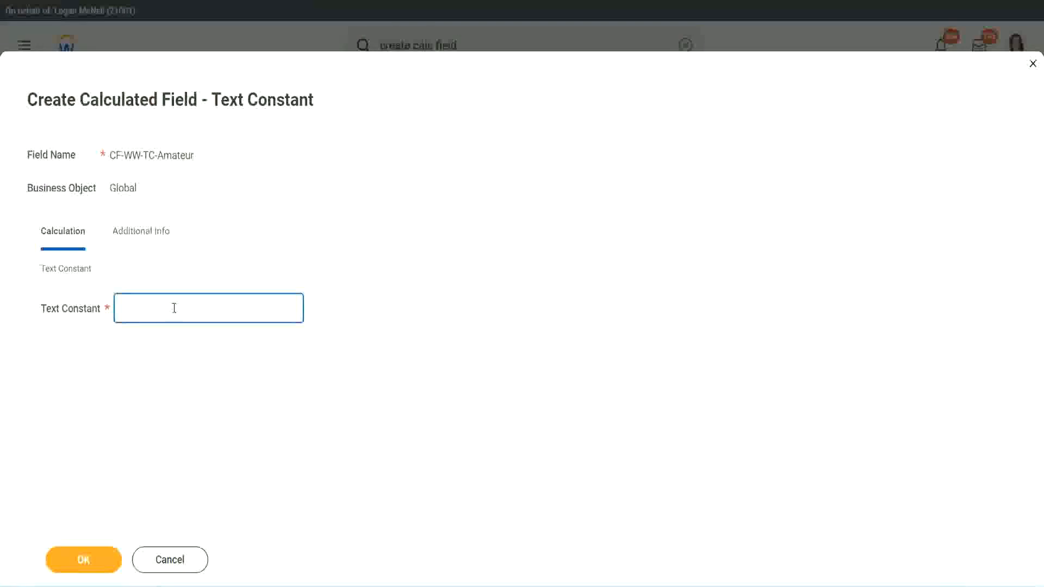
{"action": "type", "text": "Amateur"}
{"action": "left_click", "coordinate": [80, 561]}
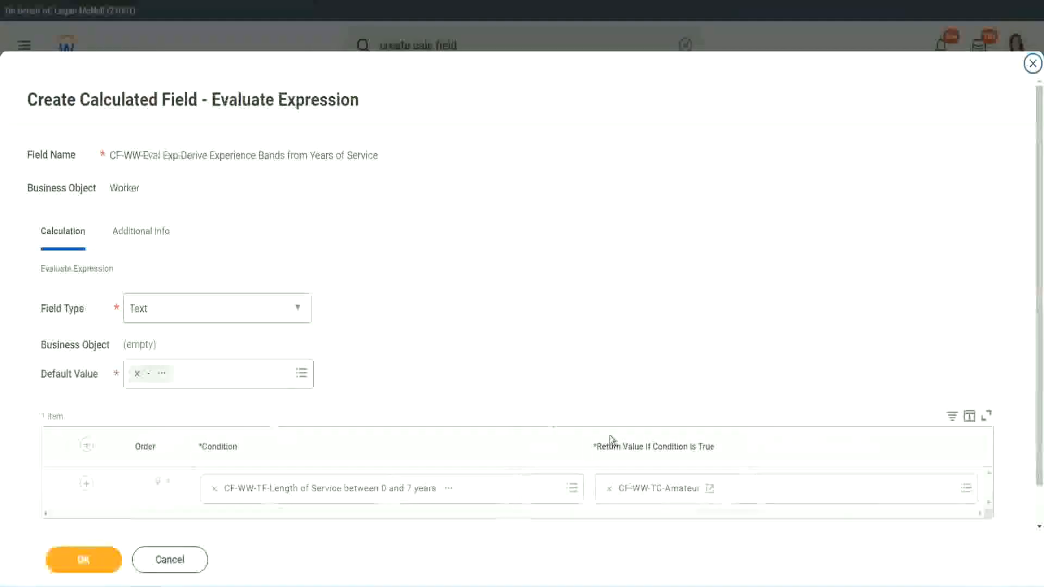
{"action": "right_click", "coordinate": [648, 493]}
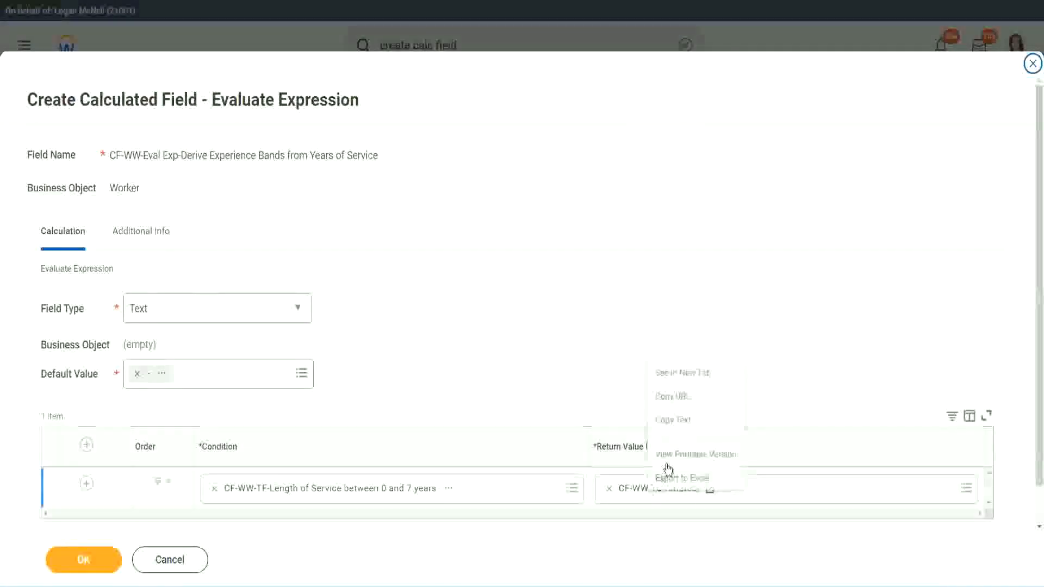
{"action": "left_click", "coordinate": [601, 445]}
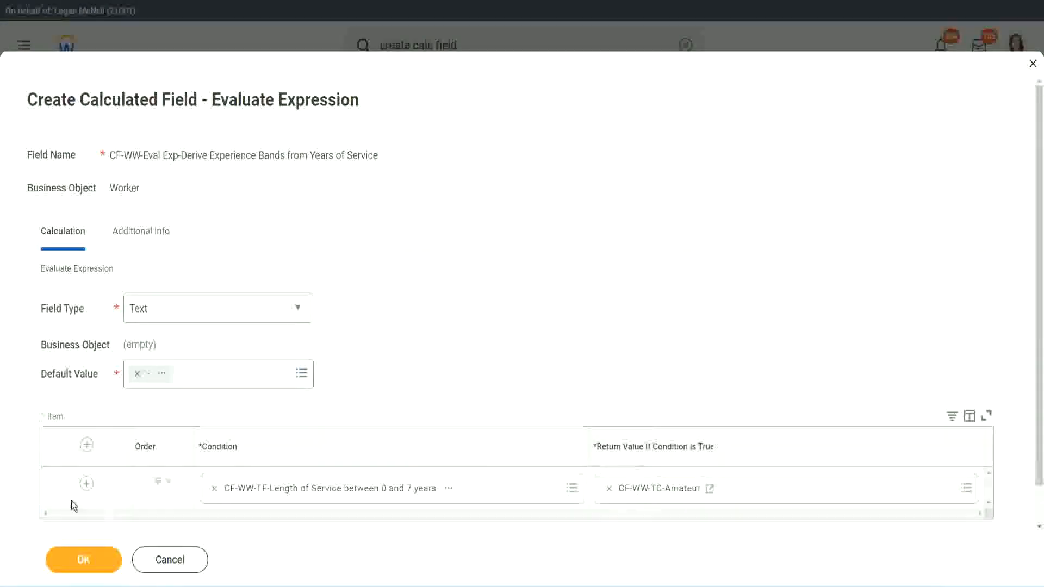
Step: Add three more condition rows and set the second row's condition to CF-WW-TF-Length of Service between 8 and 15 years
{"action": "left_click", "coordinate": [86, 483]}
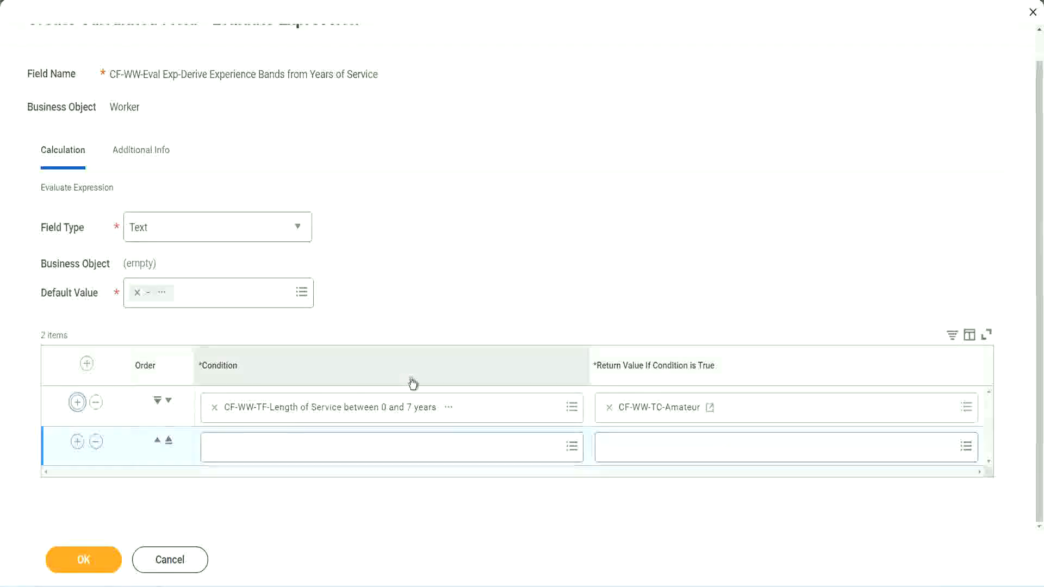
{"action": "left_click", "coordinate": [79, 443]}
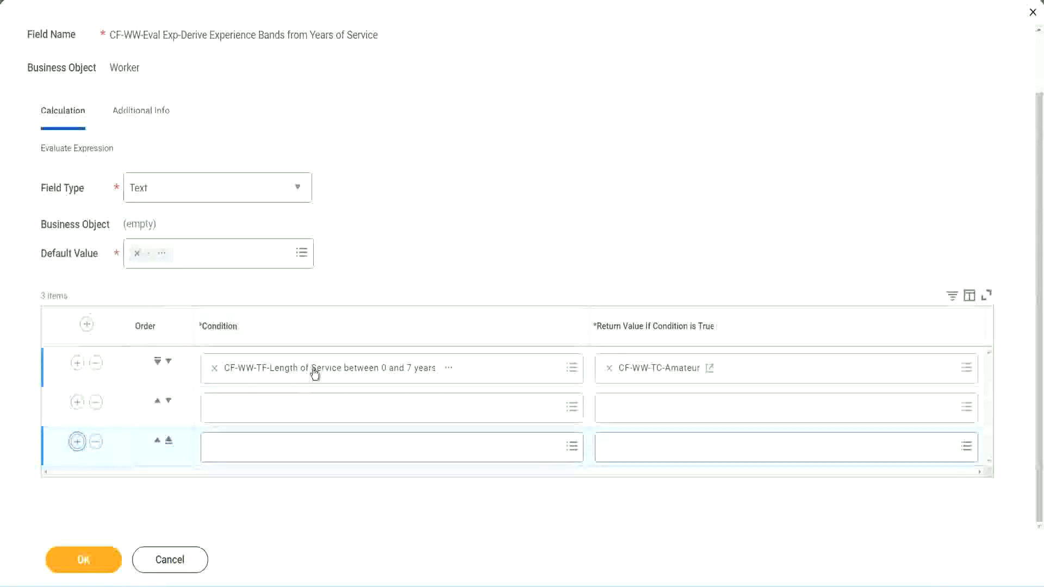
{"action": "left_click", "coordinate": [257, 412]}
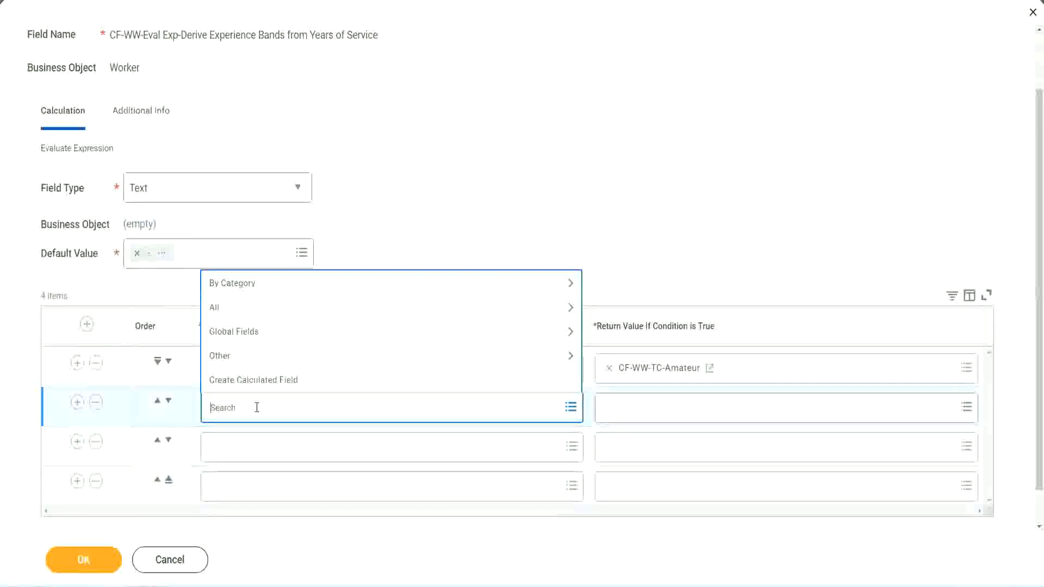
{"action": "type", "text": "cf-ww"}
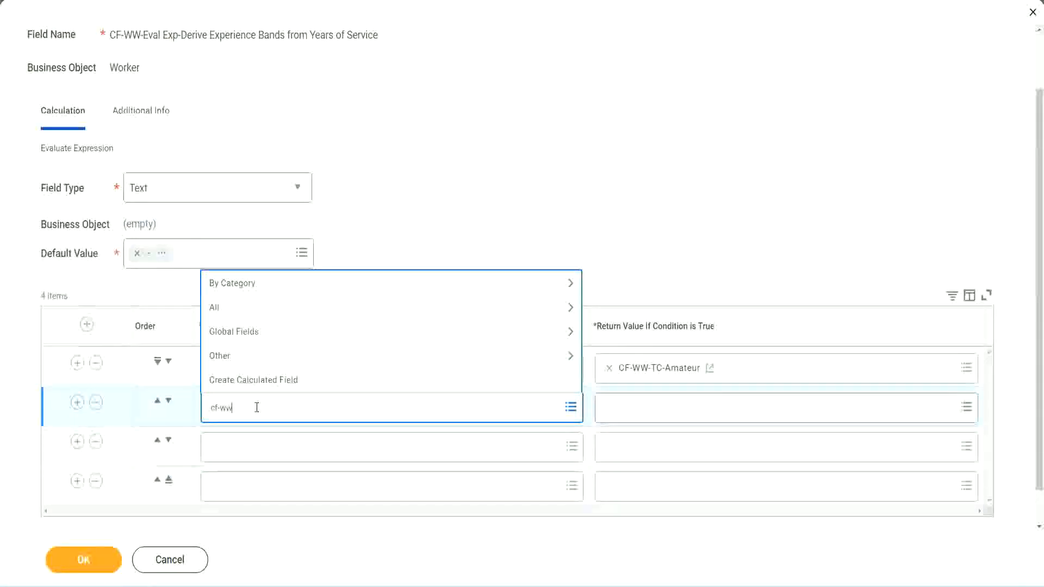
{"action": "type", "text": "-tf"}
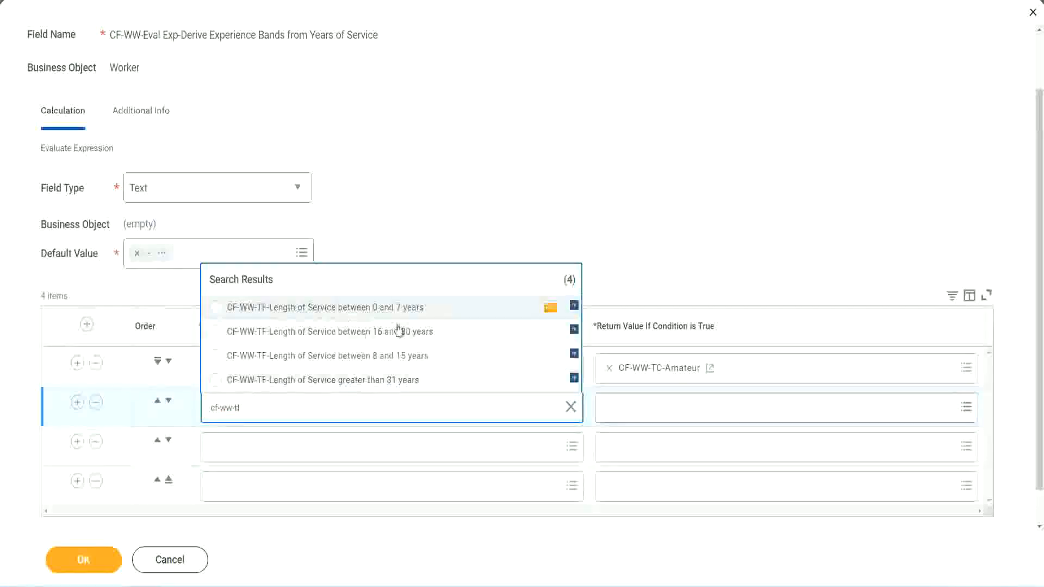
{"action": "left_click", "coordinate": [403, 359]}
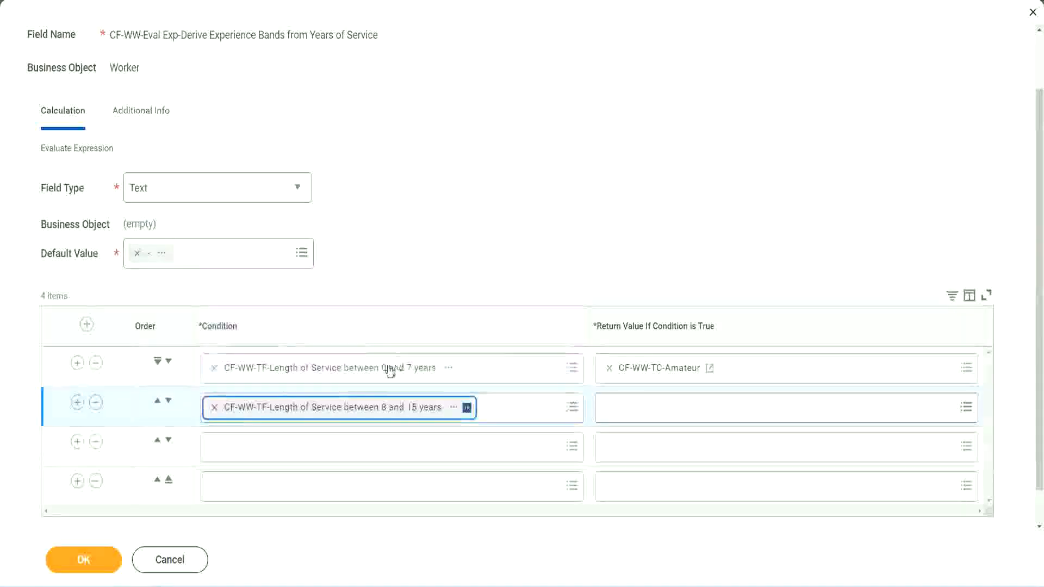
Step: Set the third row's condition to CF-WW-TF-Length of Service between 16 and 30 years
{"action": "left_click", "coordinate": [263, 446]}
{"action": "type", "text": "cf"}
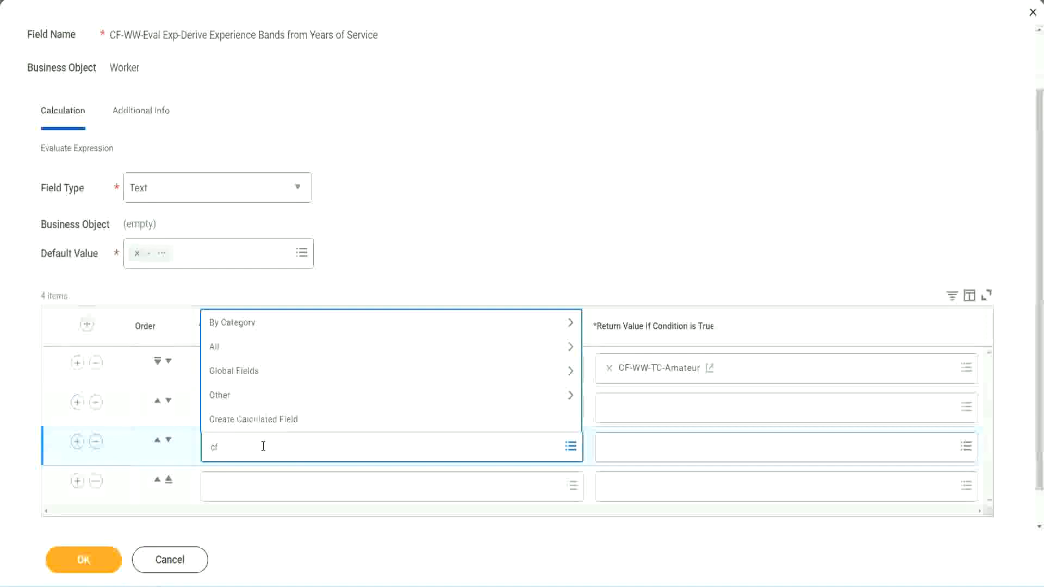
{"action": "type", "text": "-ww-tf"}
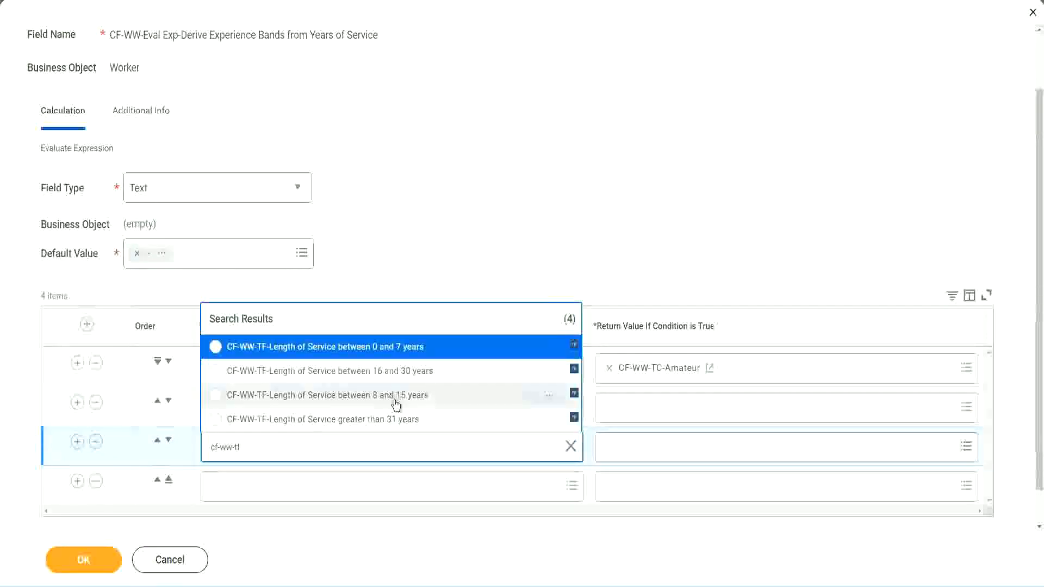
{"action": "left_click", "coordinate": [419, 375]}
Step: Set the fourth row's condition to CF-WW-TF-Length of Service greater than 31 years
{"action": "left_click", "coordinate": [246, 487]}
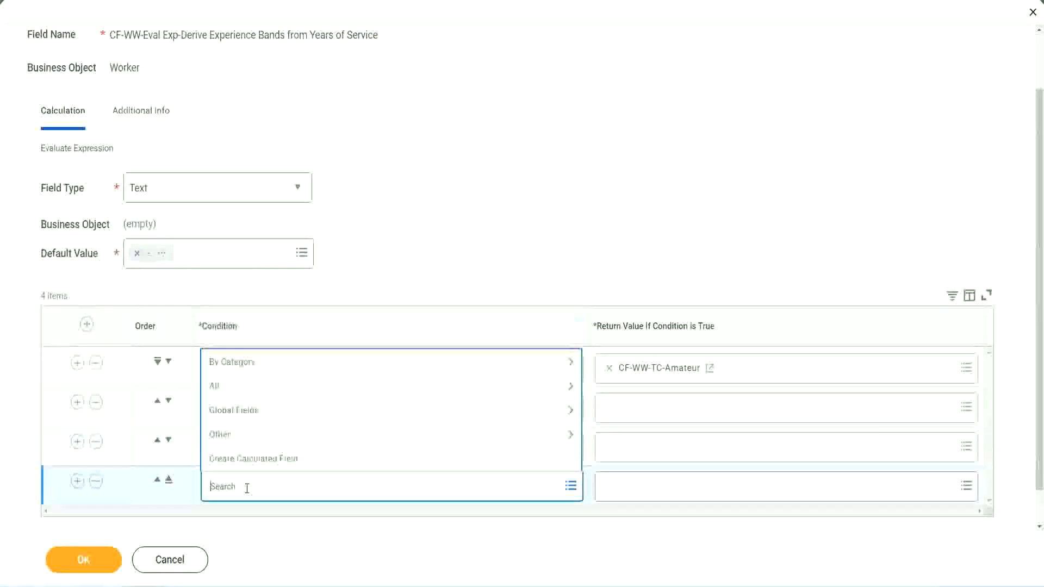
{"action": "type", "text": "cf-ww"}
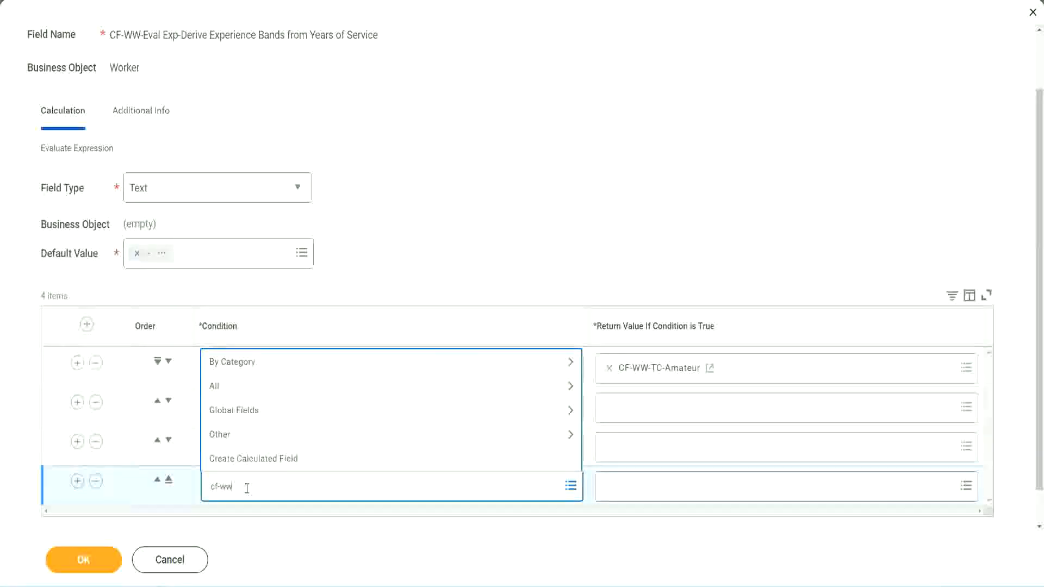
{"action": "type", "text": " tf 31"}
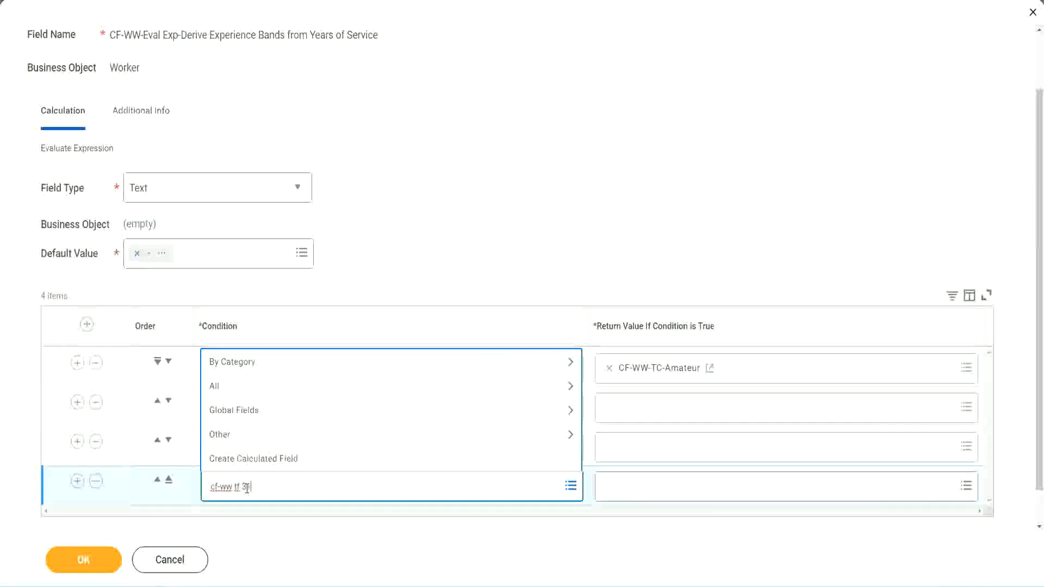
{"action": "key", "text": "Return"}
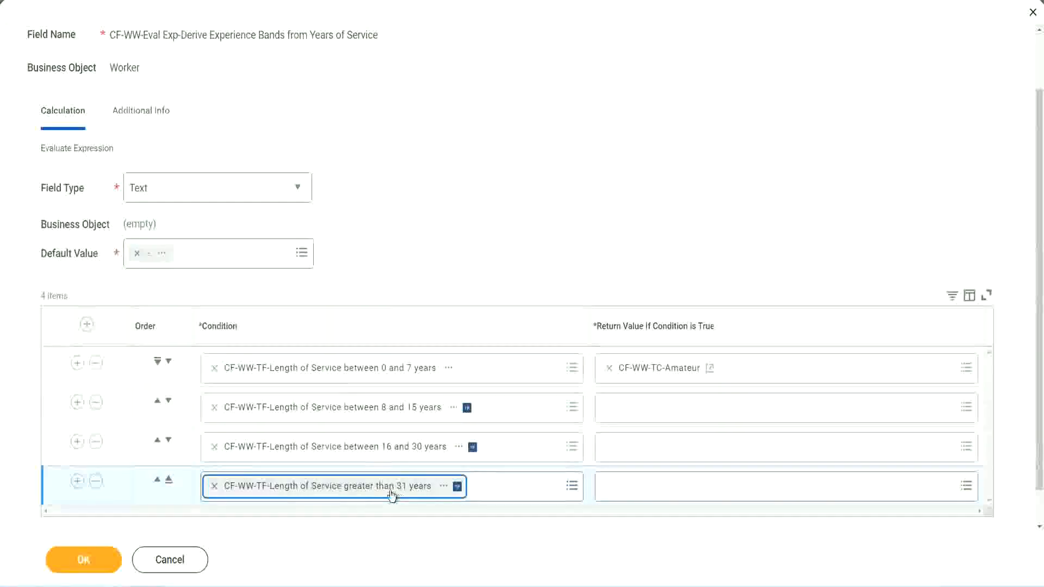
{"action": "left_click", "coordinate": [471, 230]}
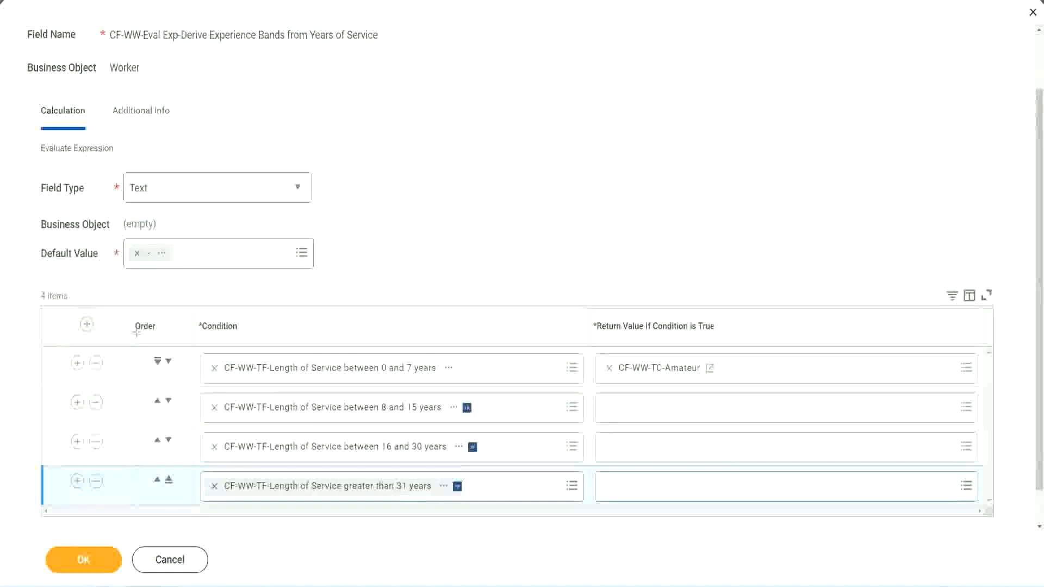
Step: Move the 8 to 15 years condition above the 0 to 7 years row, return it, and move it up again
{"action": "left_click_drag", "start_coordinate": [117, 318], "coordinate": [115, 430]}
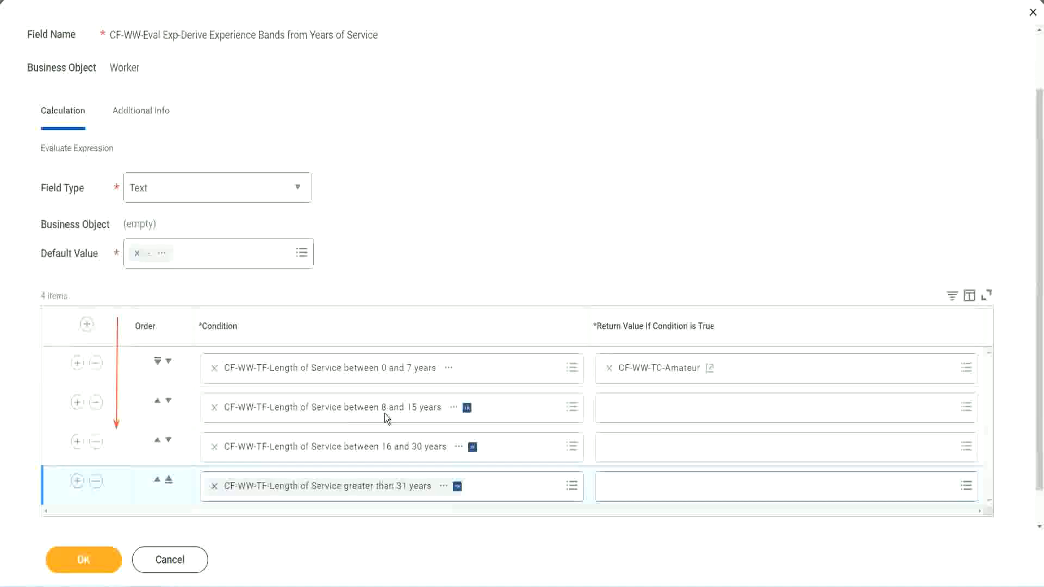
{"action": "left_click", "coordinate": [157, 403]}
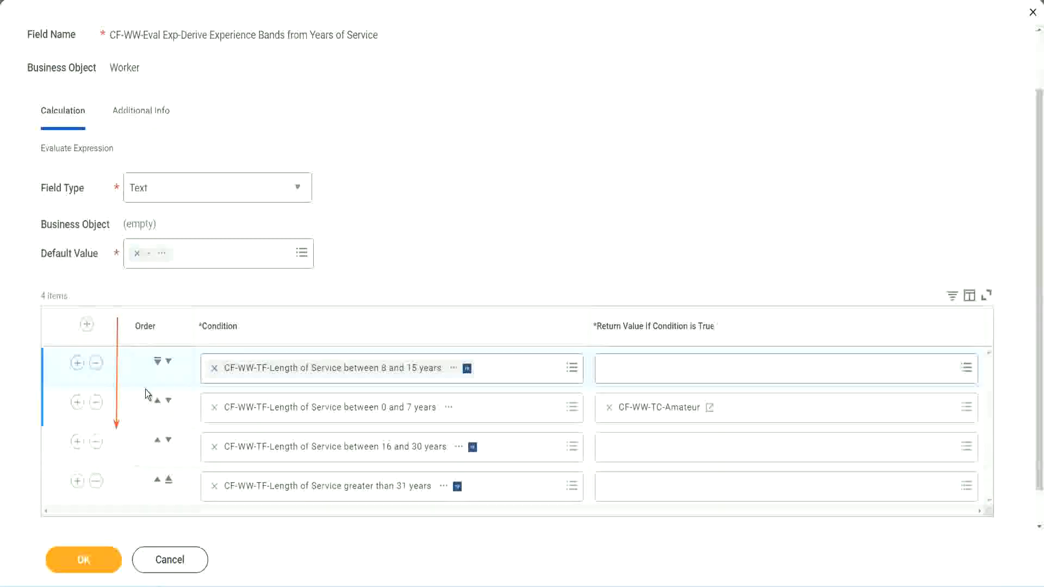
{"action": "left_click", "coordinate": [168, 362]}
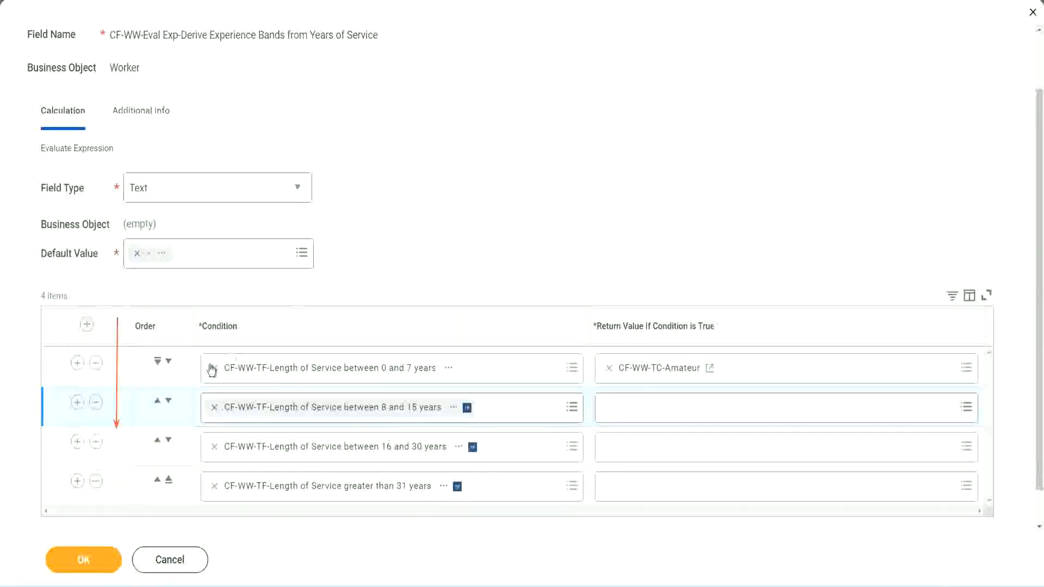
{"action": "left_click", "coordinate": [157, 403]}
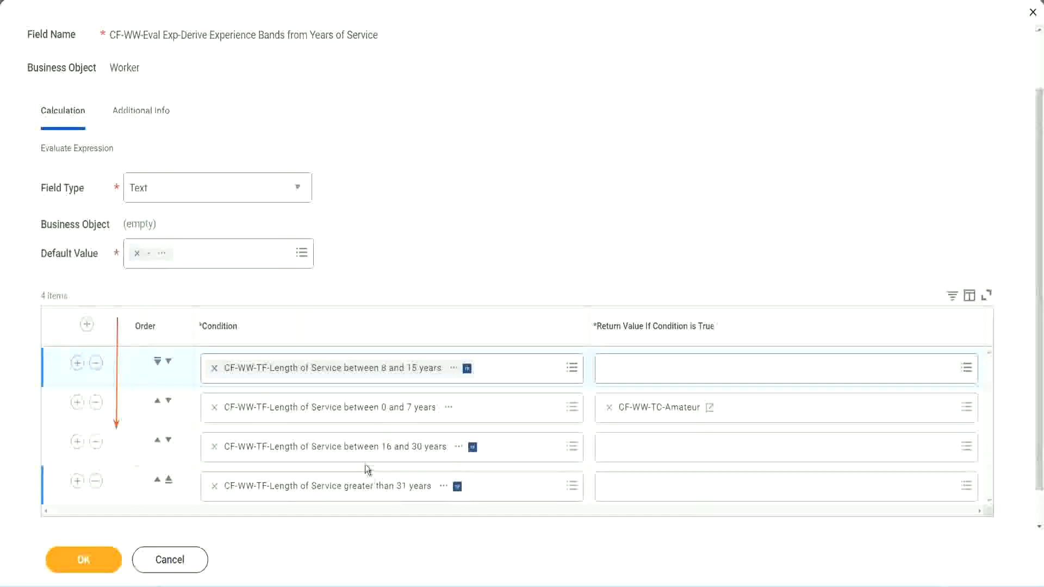
Step: Copy the CF-WW-TC-Amateur field name and move the 8 to 15 years condition back to the second row
{"action": "right_click", "coordinate": [661, 416]}
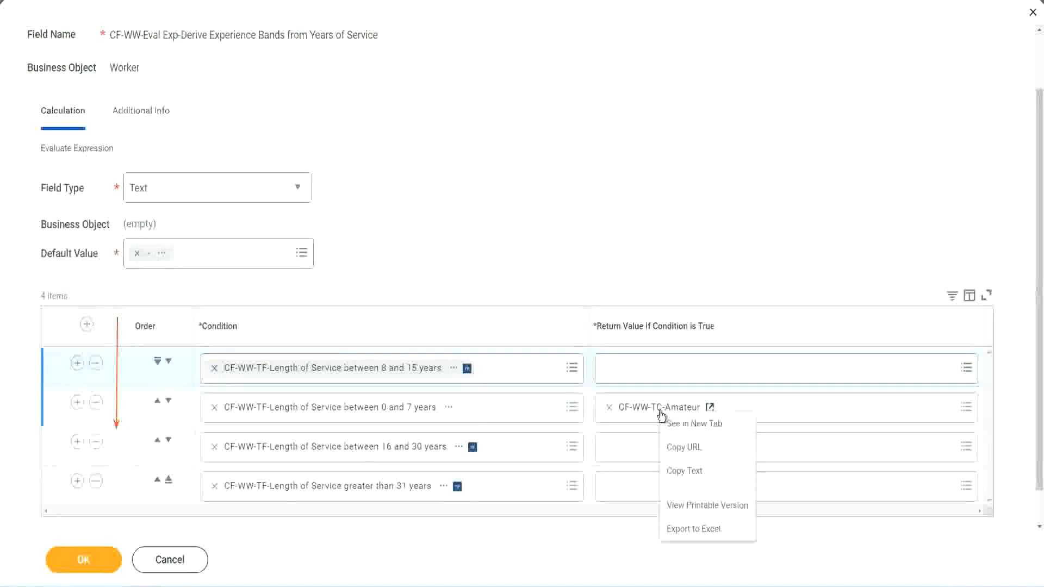
{"action": "left_click", "coordinate": [686, 471]}
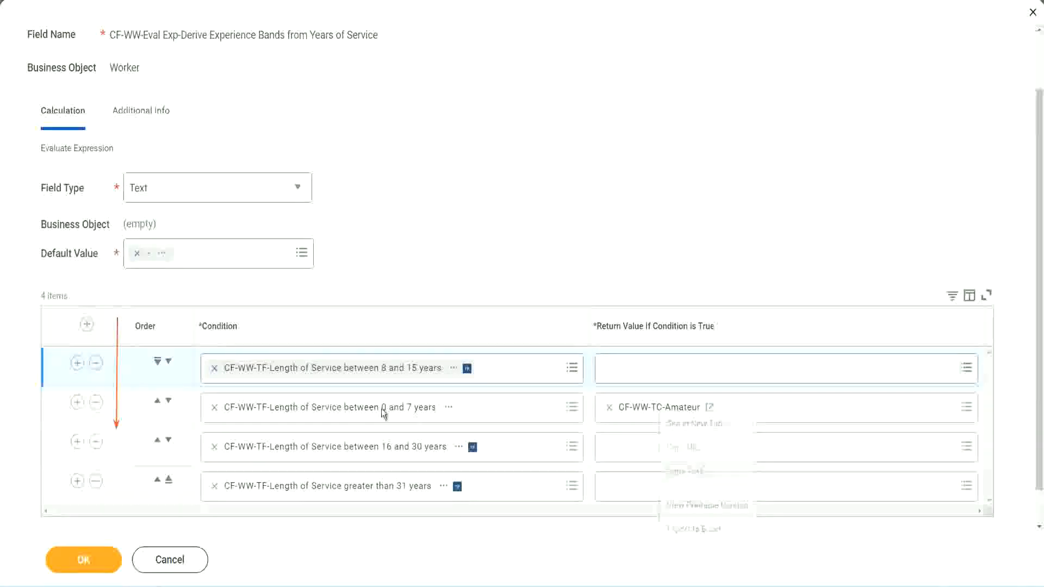
{"action": "left_click", "coordinate": [168, 362]}
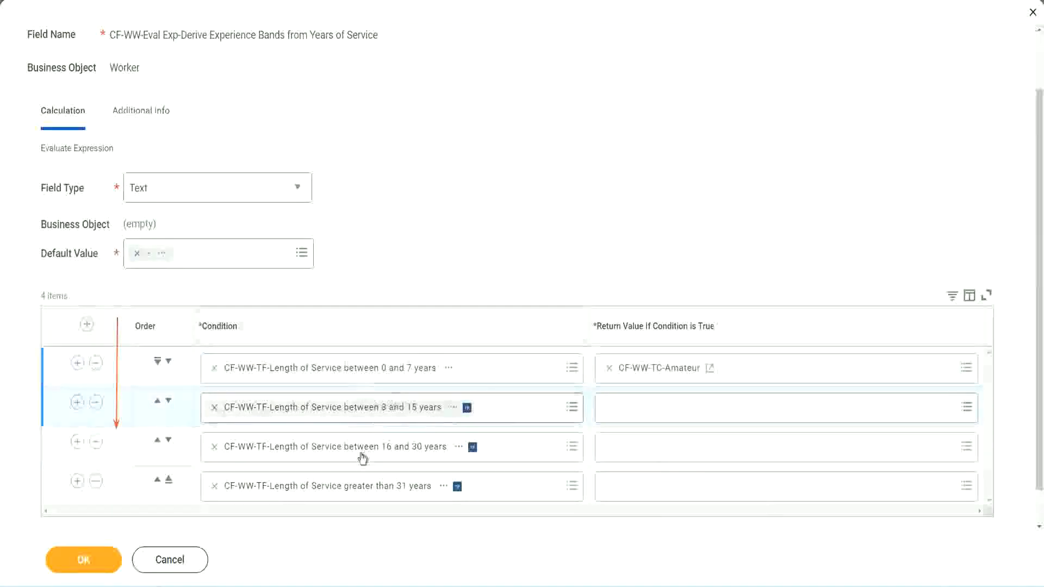
Step: Start a new calculated field for the second row's return value, named CF-WW-TC-Experienced, on Global with the Text Constant function
{"action": "left_click", "coordinate": [604, 402]}
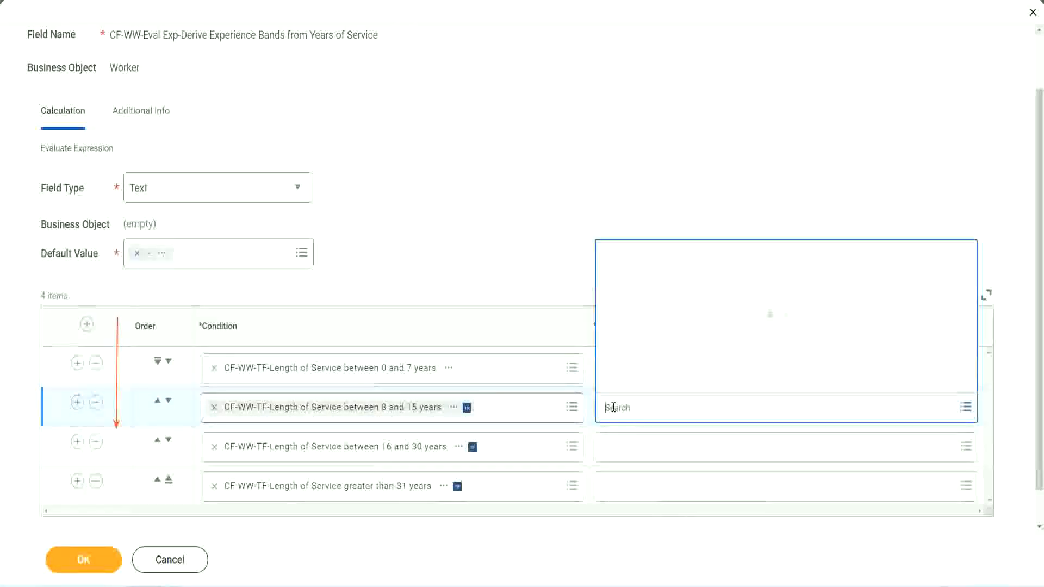
{"action": "left_click", "coordinate": [647, 382]}
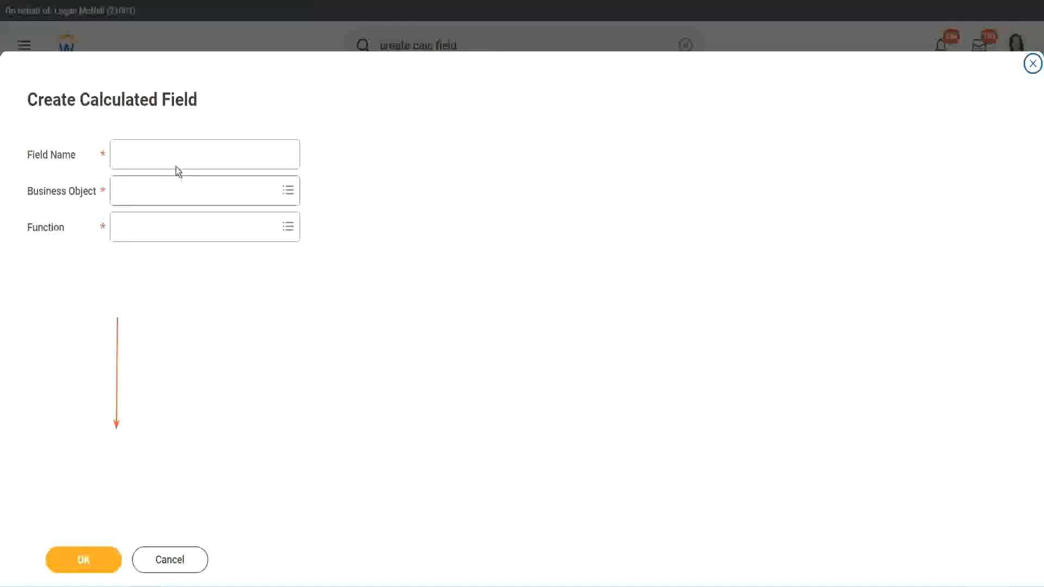
{"action": "left_click", "coordinate": [166, 154]}
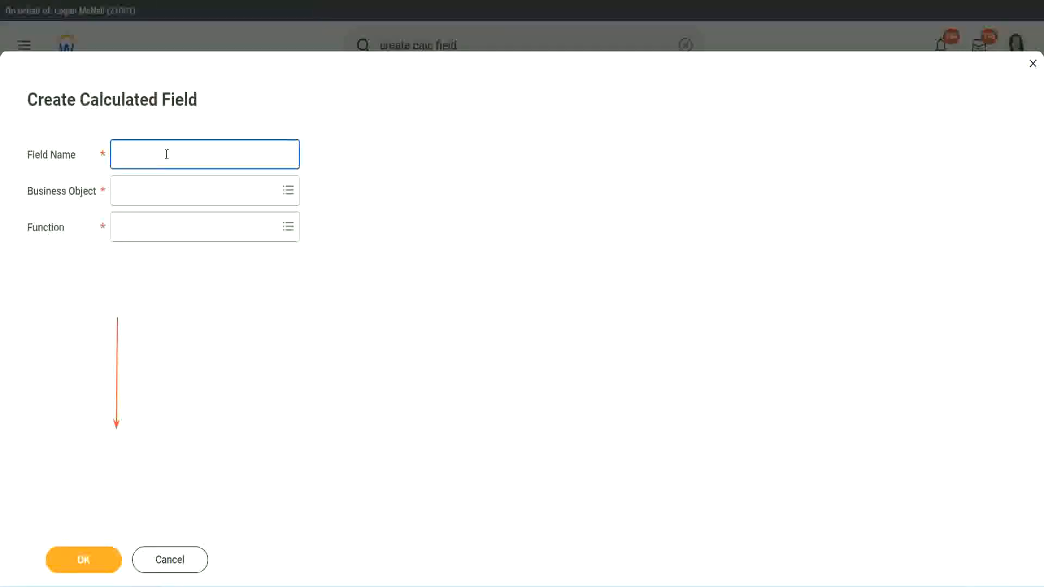
{"action": "type", "text": "CF-WW-TC-Amateur"}
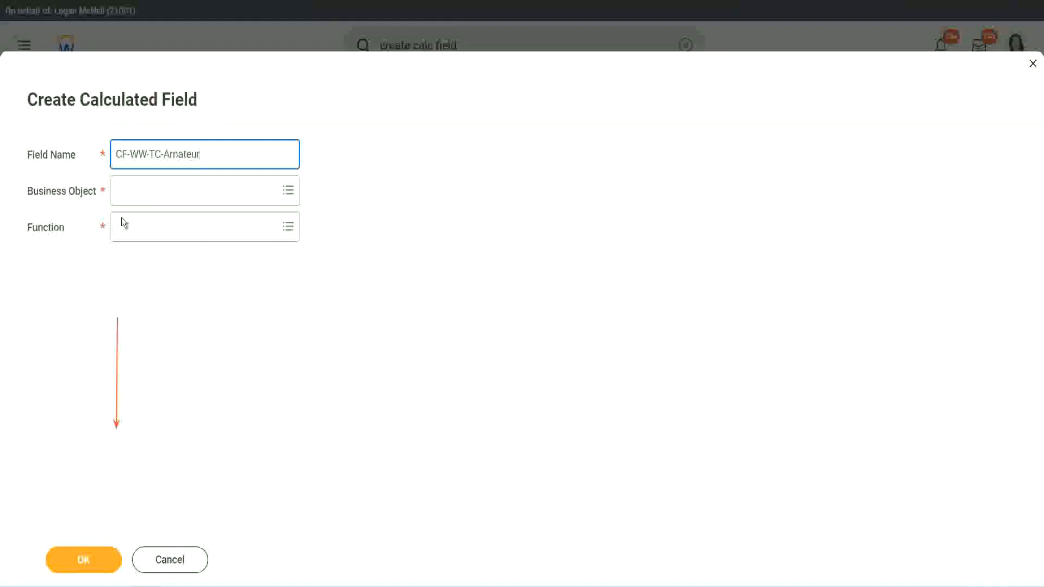
{"action": "double_click", "coordinate": [178, 156]}
{"action": "type", "text": "Ex"}
{"action": "type", "text": "perienced"}
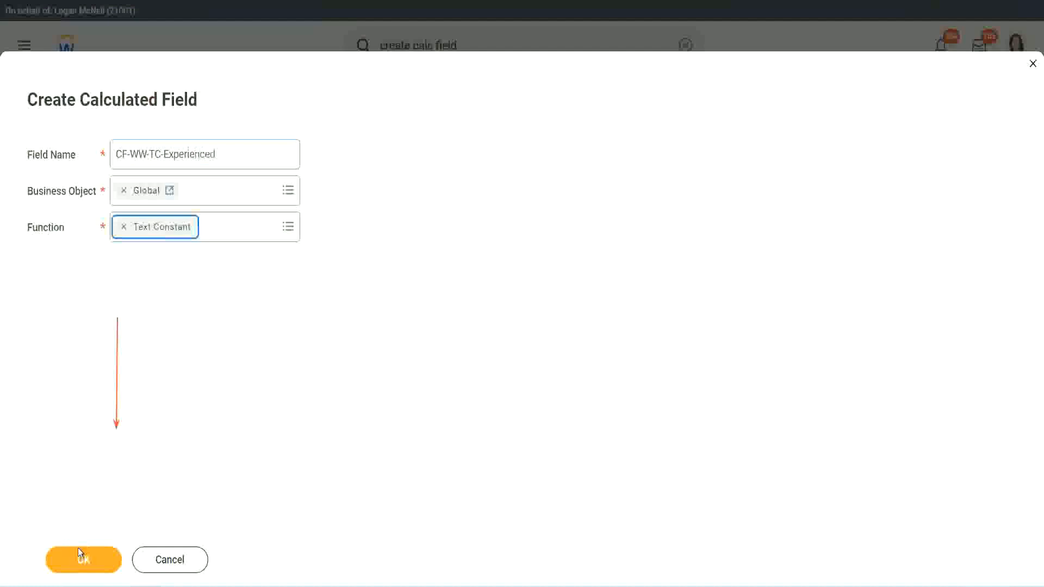
Step: Fill in the text constant for the Experienced band and save the field as the second row's return value
{"action": "left_click", "coordinate": [82, 558]}
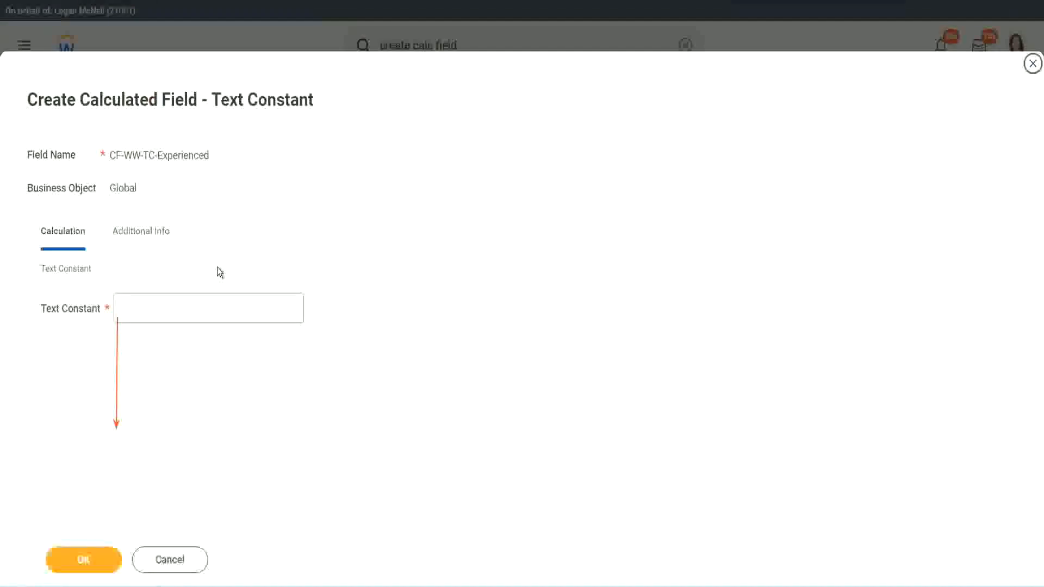
{"action": "left_click", "coordinate": [158, 309]}
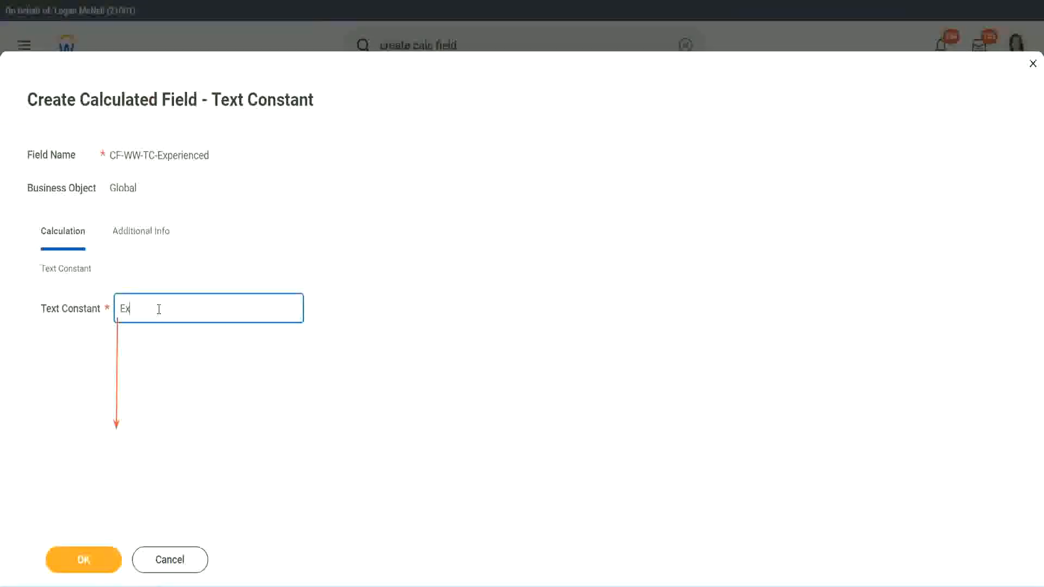
{"action": "left_click", "coordinate": [86, 560]}
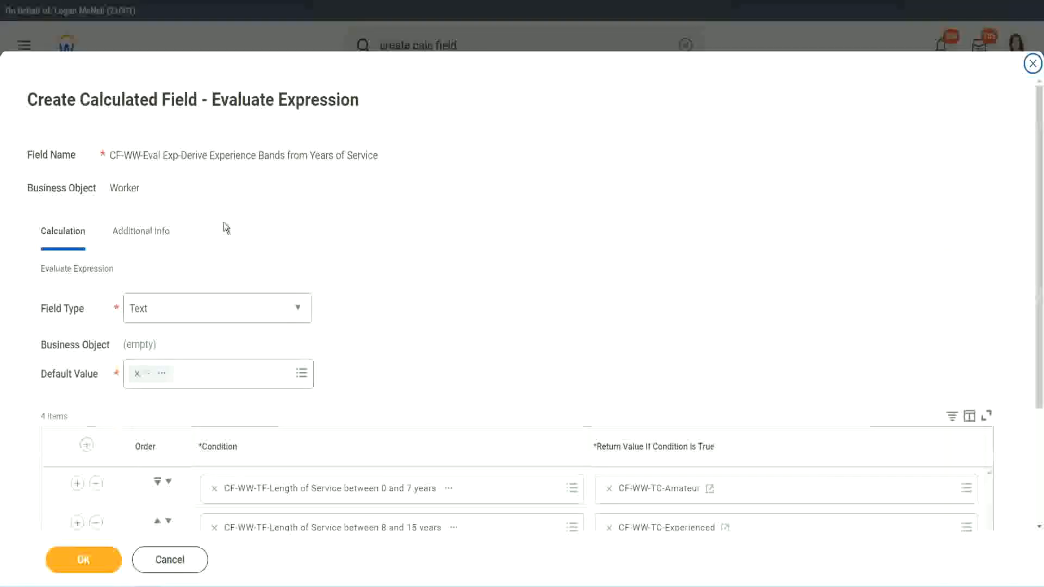
Step: Start a new calculated field for the third row's return value, pasting the copied field name and choosing Global as business object
{"action": "scroll", "coordinate": [482, 284], "scroll_direction": "down", "scroll_amount": 3}
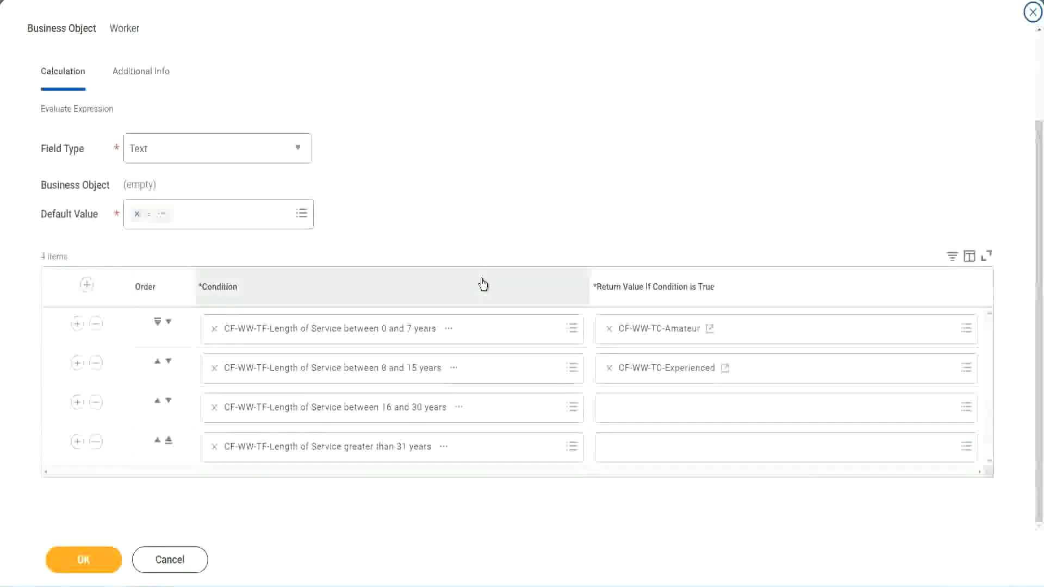
{"action": "left_click", "coordinate": [651, 413]}
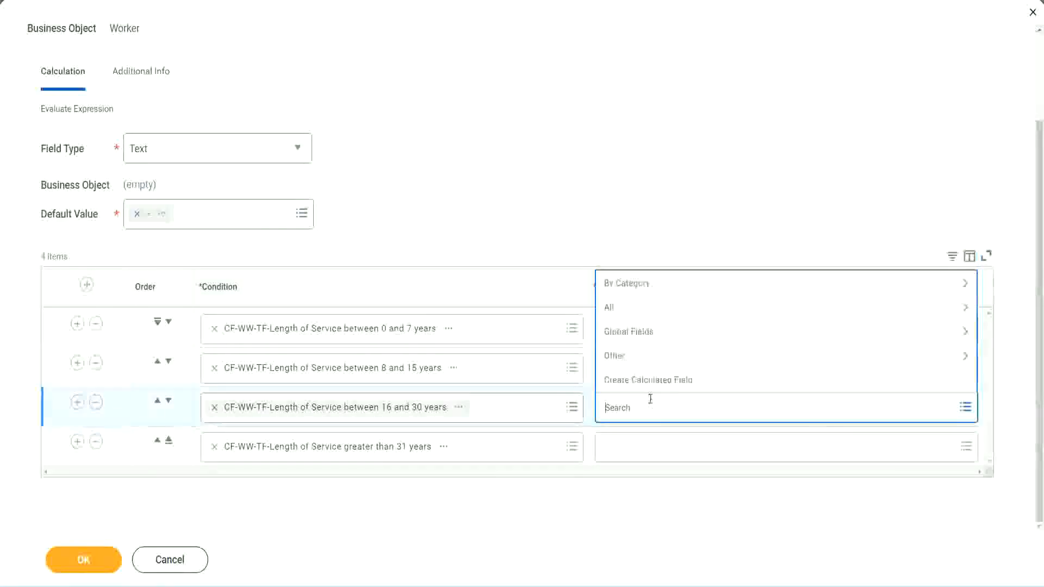
{"action": "left_click", "coordinate": [652, 379]}
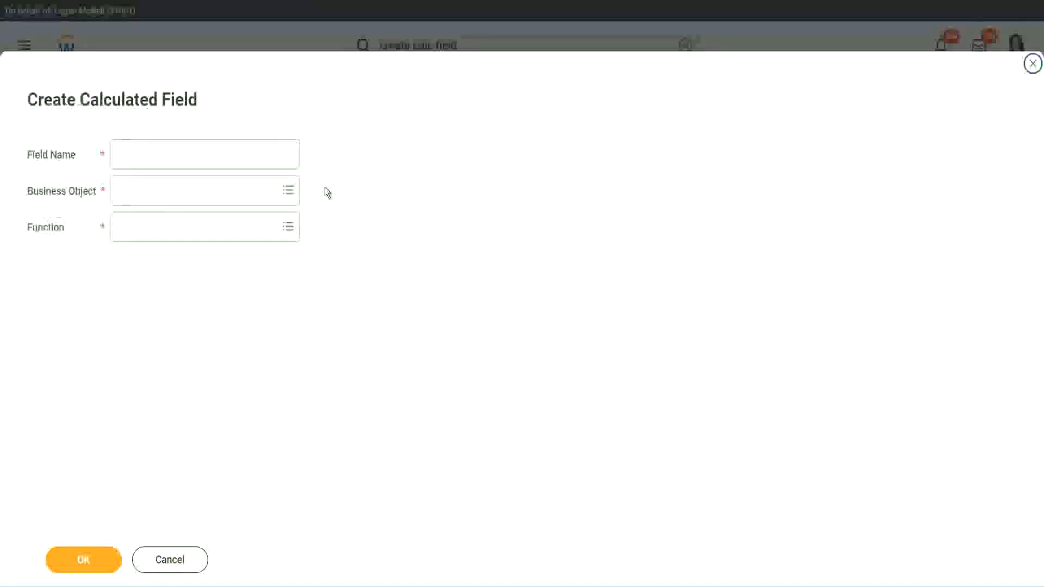
{"action": "left_click", "coordinate": [221, 156]}
{"action": "type", "text": "CF-WW-TC-Amateur"}
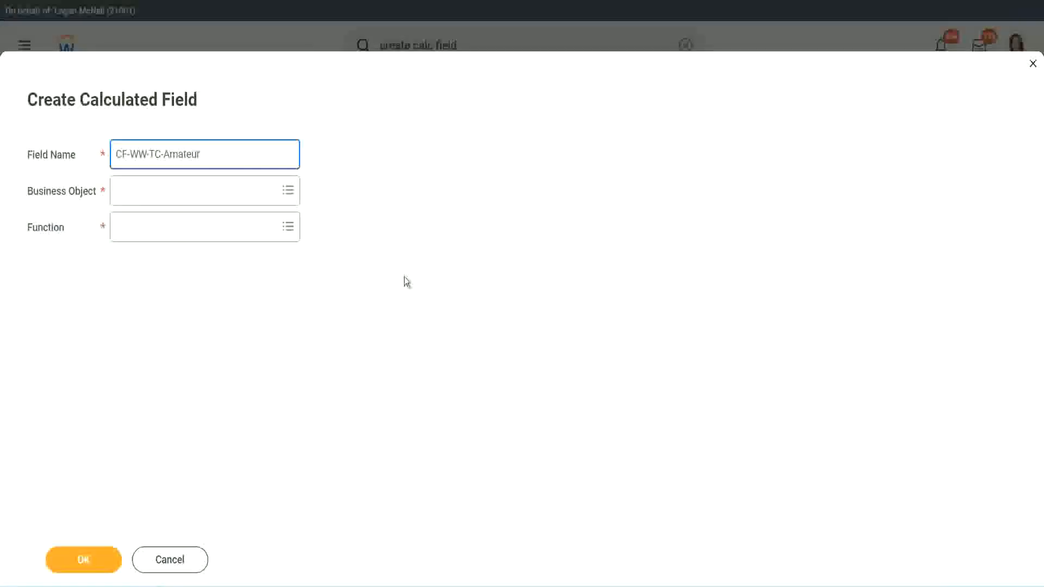
{"action": "left_click", "coordinate": [119, 192]}
{"action": "type", "text": "globa"}
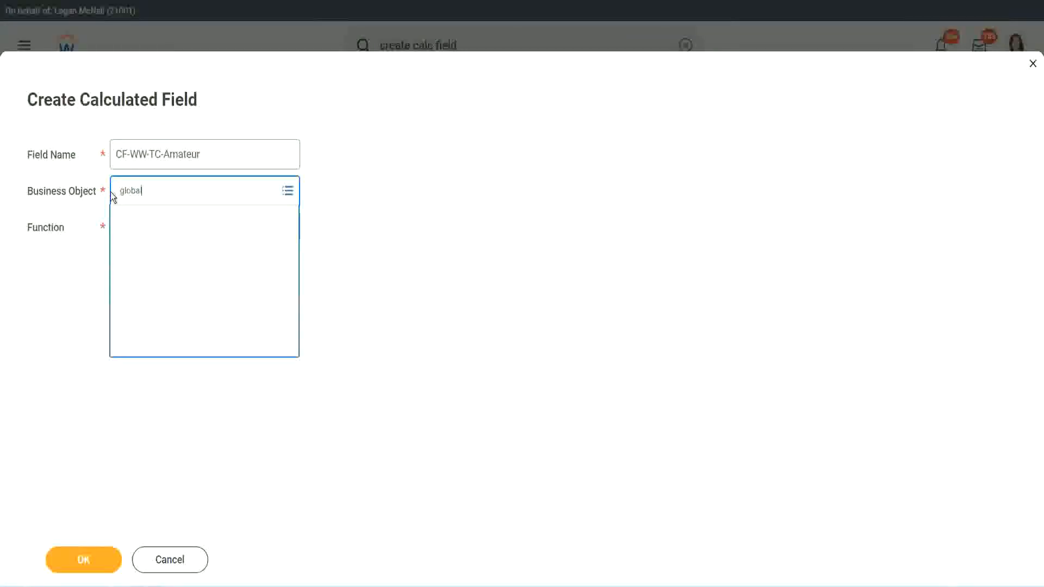
{"action": "type", "text": "l"}
{"action": "key", "text": "Return"}
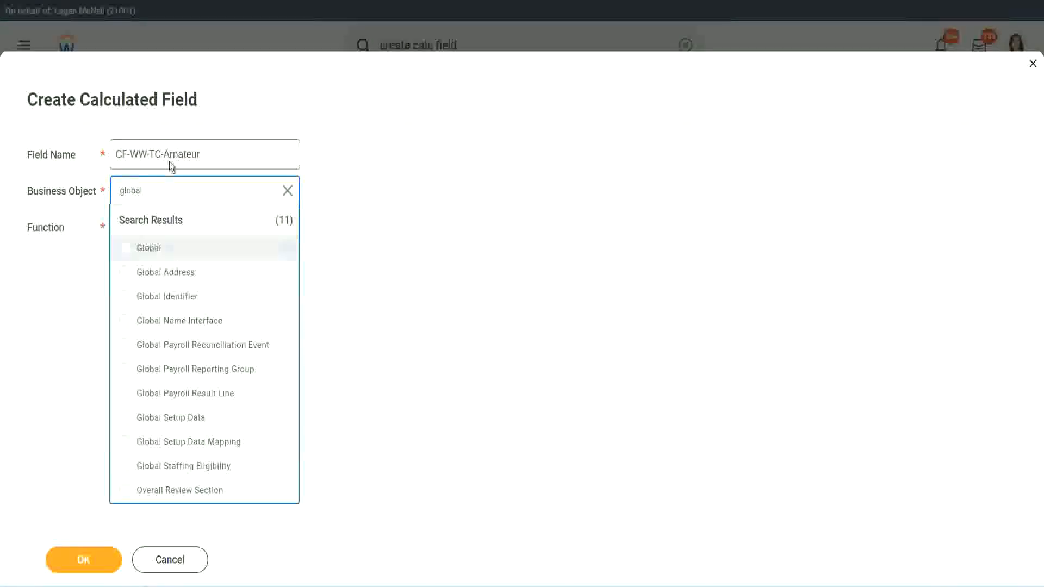
Step: Change the new field's name to CF-WW-TC-Senior
{"action": "left_click", "coordinate": [173, 158]}
{"action": "double_click", "coordinate": [179, 154]}
{"action": "type", "text": "S"}
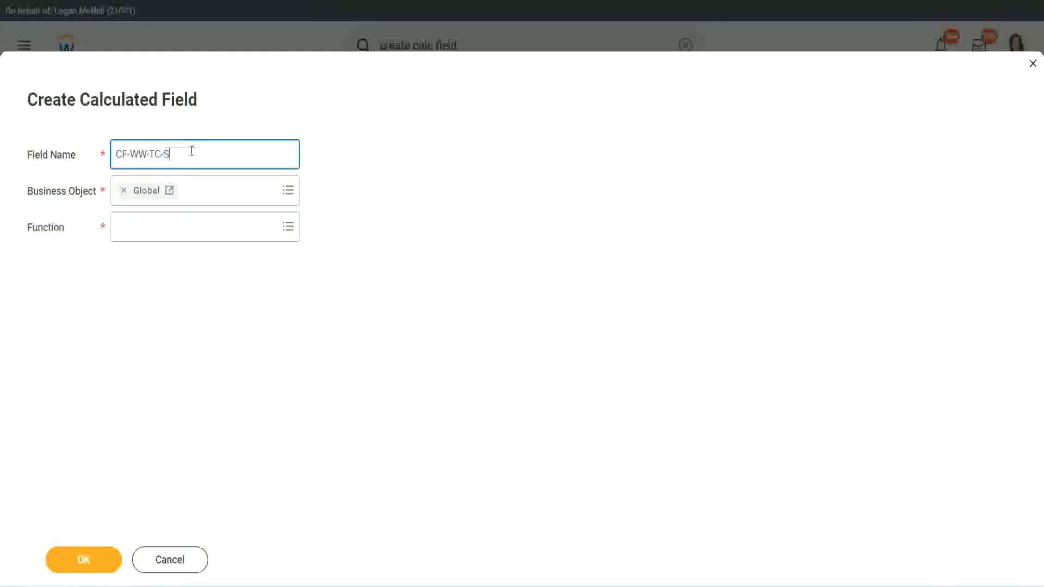
{"action": "type", "text": "enior"}
Step: Choose the Text Constant function, fill in the Senior band's text, and save the field as the third row's return value
{"action": "left_click", "coordinate": [166, 237]}
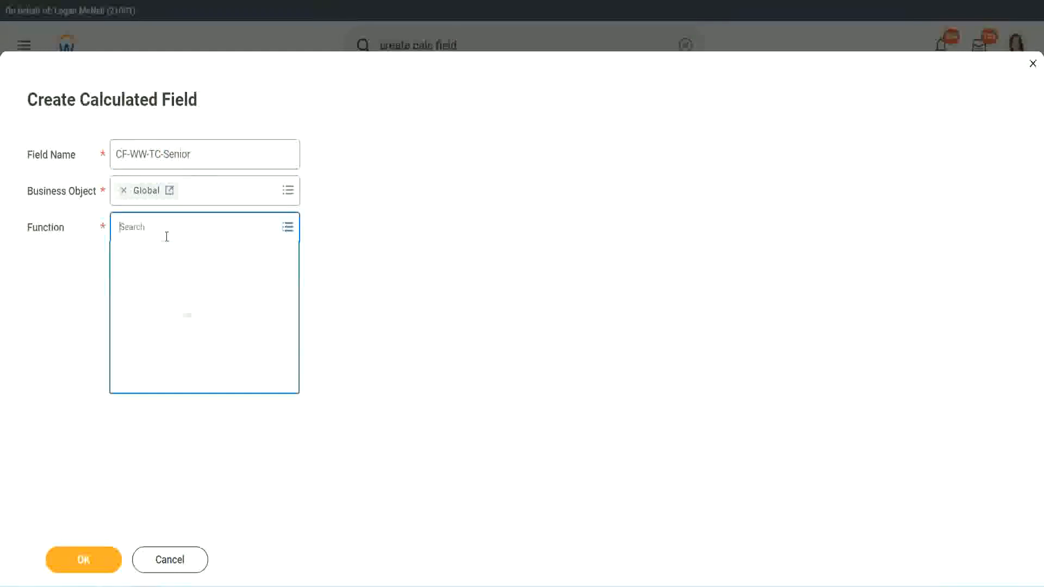
{"action": "type", "text": "tc"}
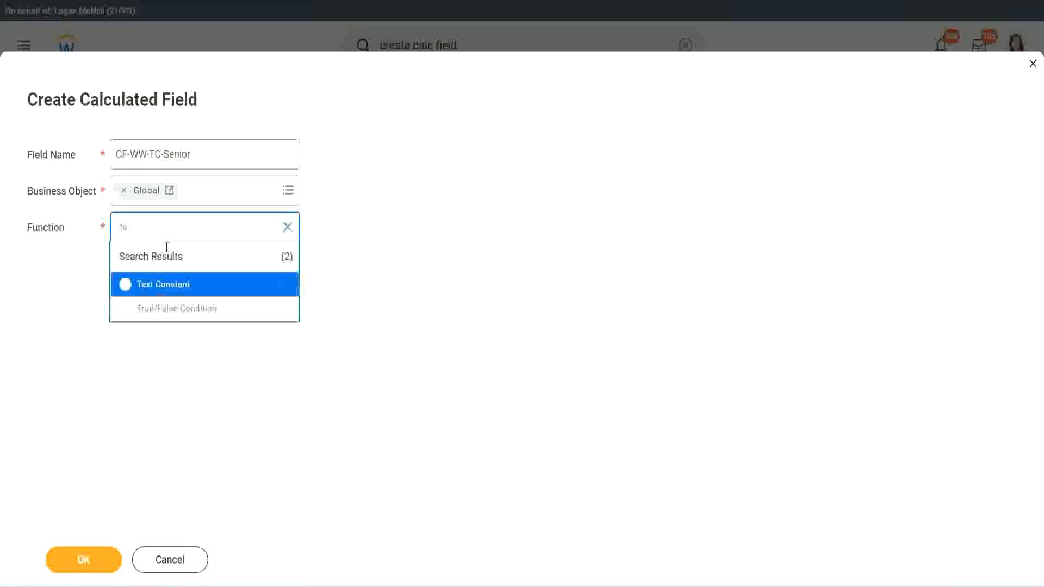
{"action": "left_click", "coordinate": [161, 284]}
{"action": "left_click", "coordinate": [92, 564]}
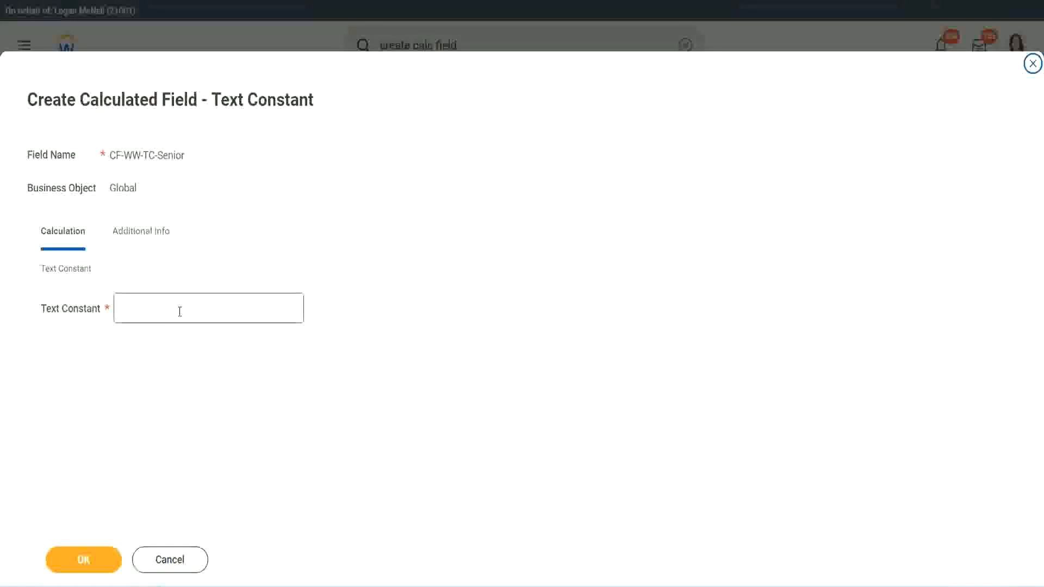
{"action": "left_click", "coordinate": [176, 305]}
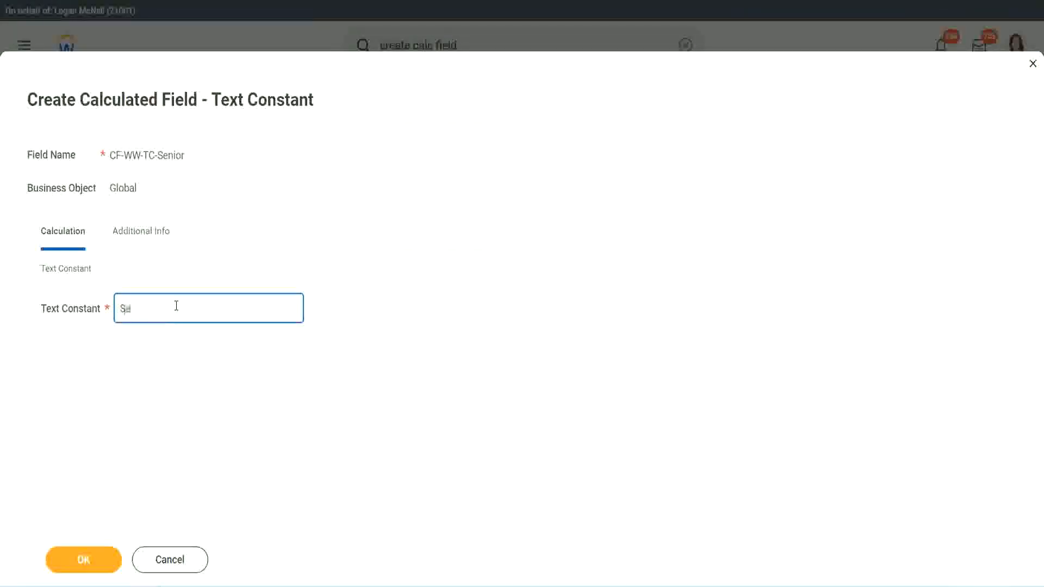
{"action": "left_click", "coordinate": [103, 551]}
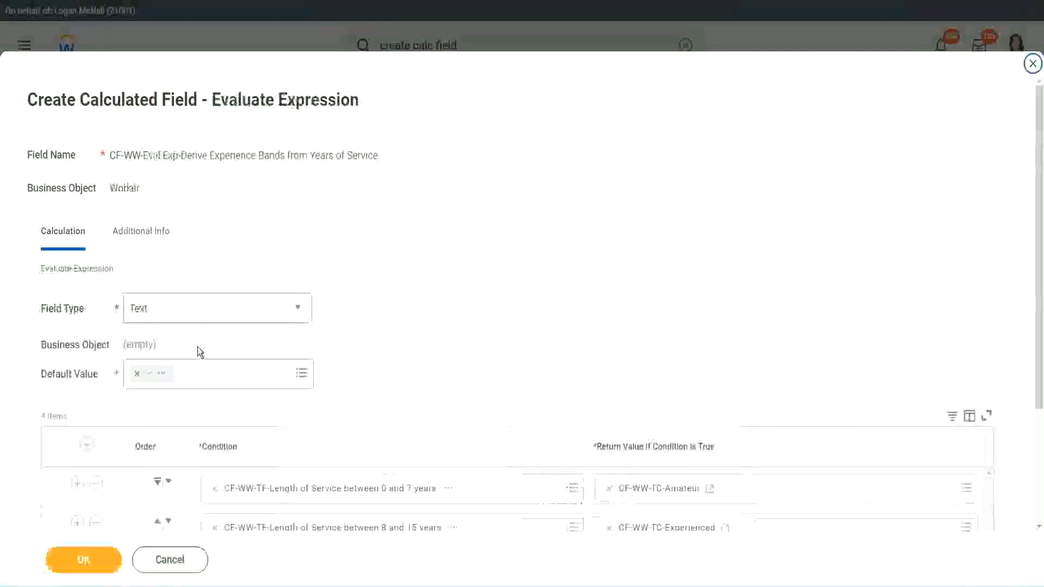
Step: Start a new calculated field for the fourth row's return value, reusing the copied Senior field name and changing it to CF-WW-TC-Legend
{"action": "scroll", "coordinate": [754, 390], "scroll_direction": "down", "scroll_amount": 2}
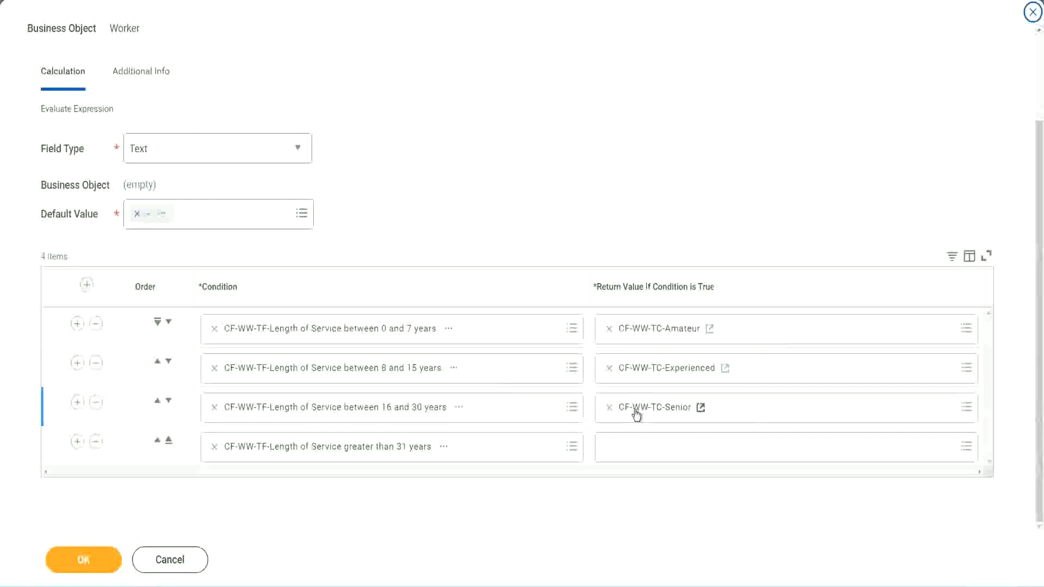
{"action": "right_click", "coordinate": [634, 410]}
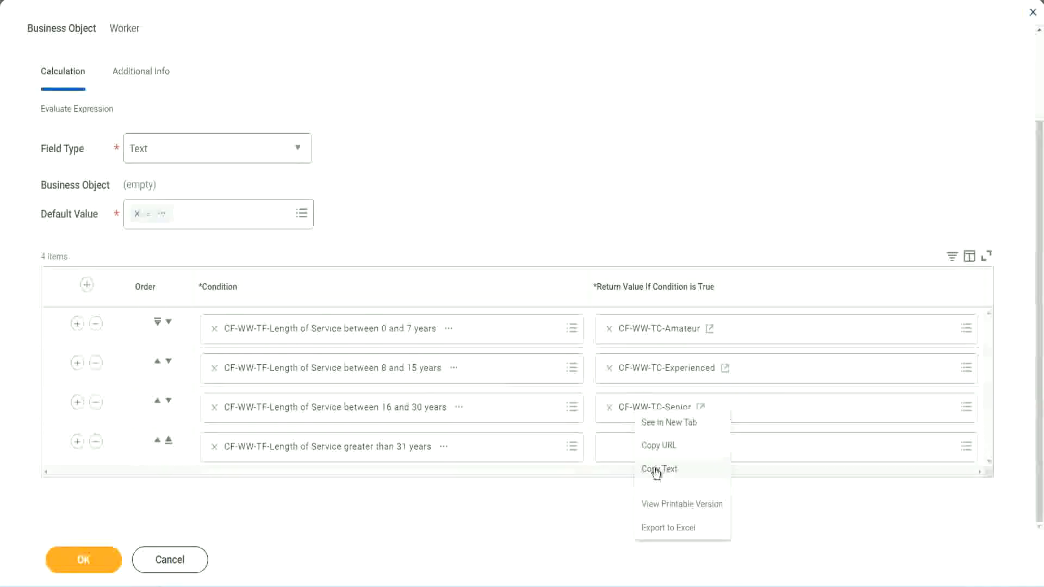
{"action": "left_click", "coordinate": [636, 459]}
{"action": "left_click", "coordinate": [635, 448]}
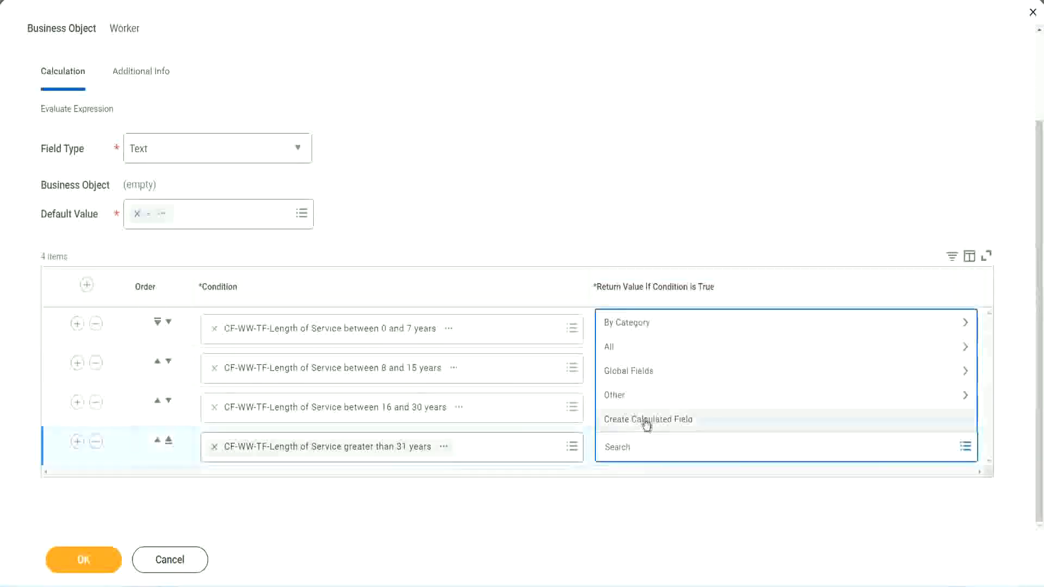
{"action": "left_click", "coordinate": [645, 423]}
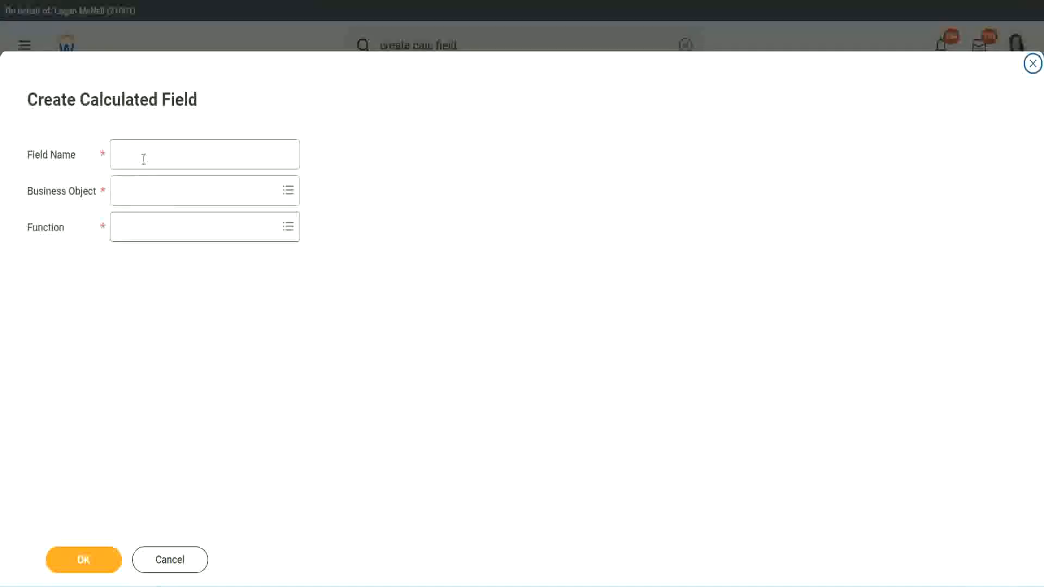
{"action": "left_click", "coordinate": [143, 159]}
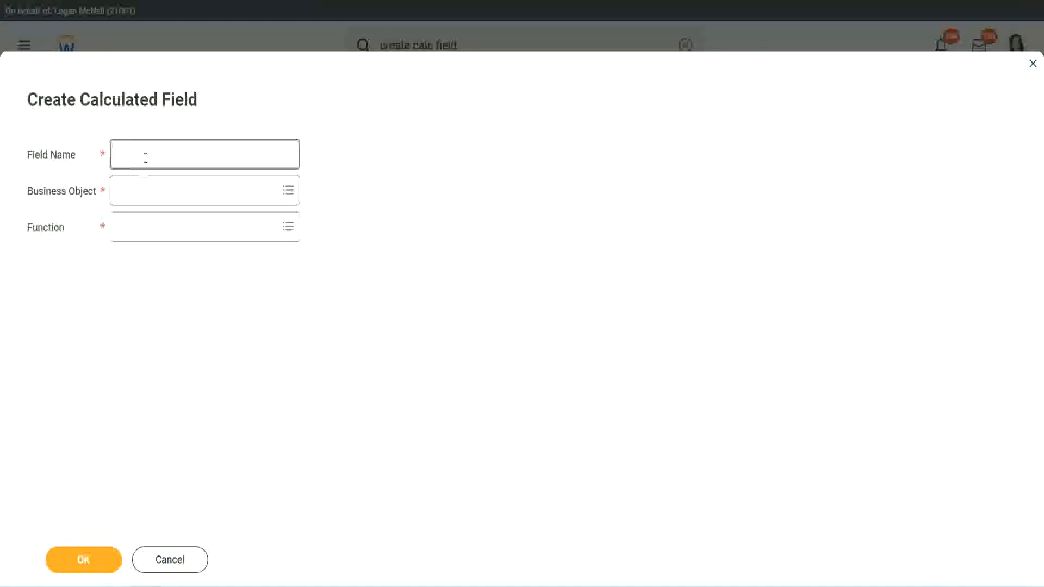
{"action": "key", "text": "ctrl+v"}
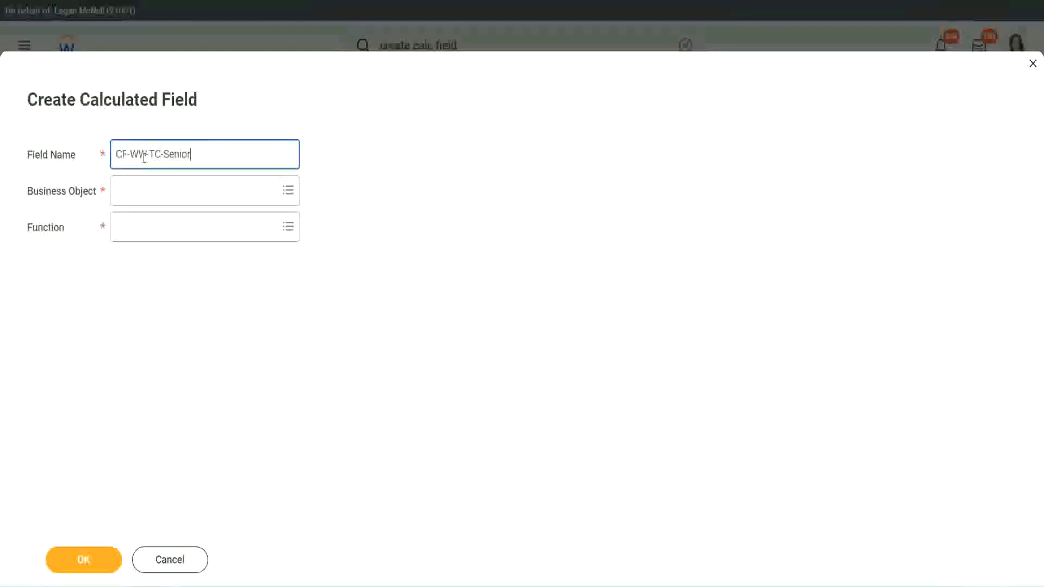
{"action": "double_click", "coordinate": [176, 154]}
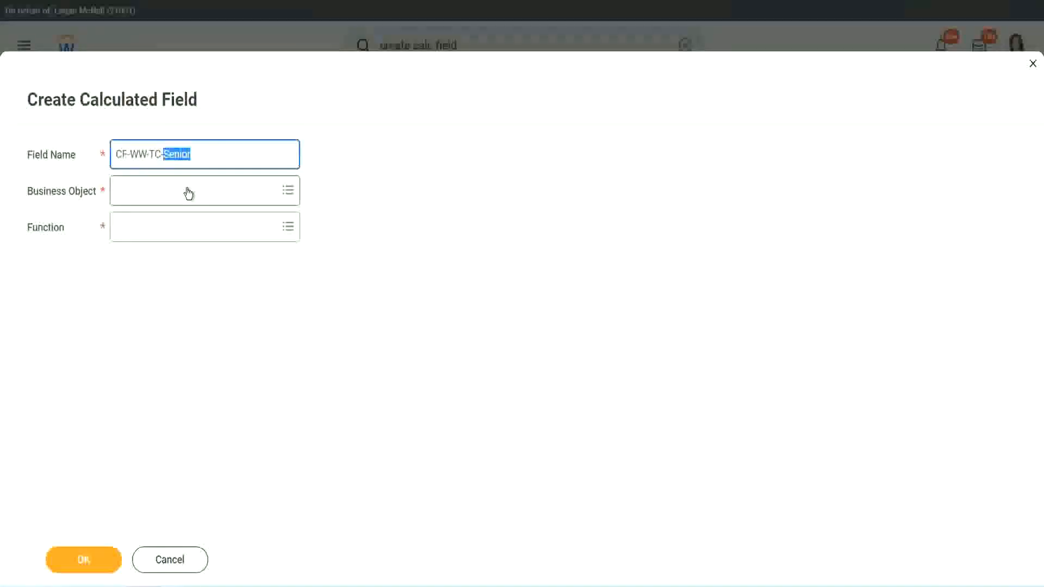
{"action": "type", "text": "Legend"}
Step: Set the new field's business object to Global and its function to Text Constant
{"action": "left_click", "coordinate": [147, 197]}
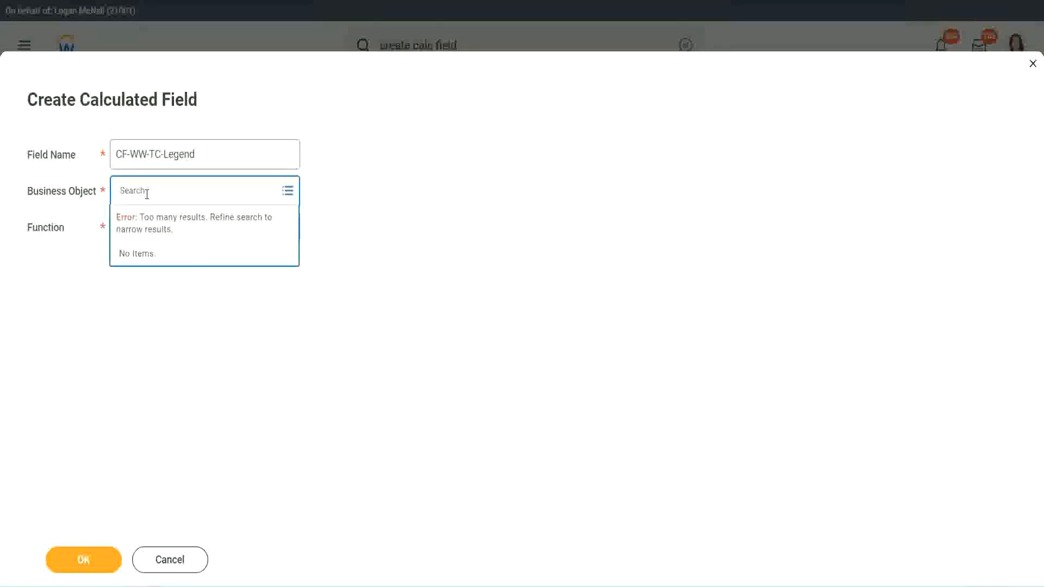
{"action": "type", "text": "global"}
{"action": "key", "text": "Return"}
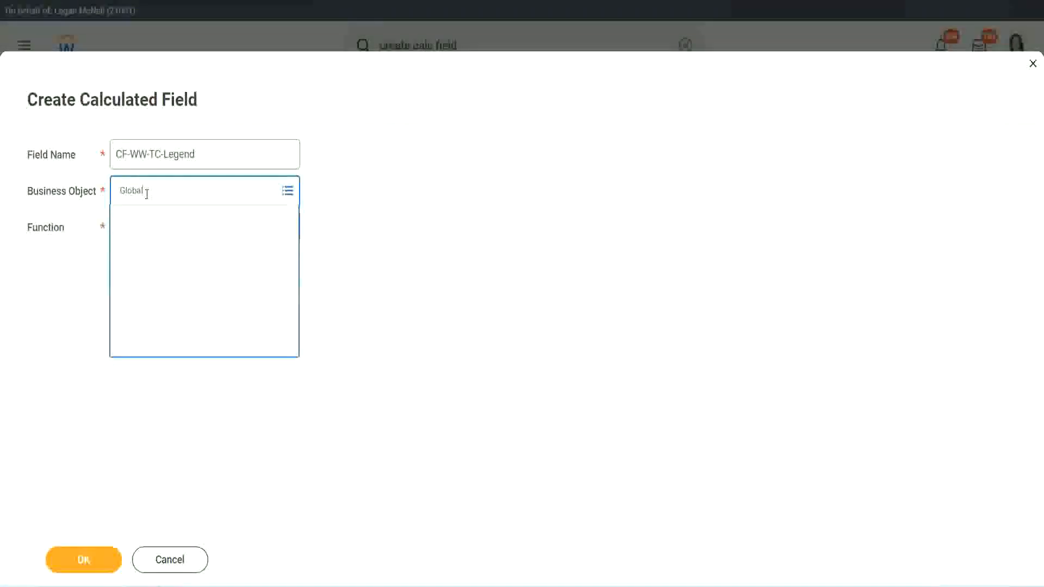
{"action": "left_click", "coordinate": [156, 252]}
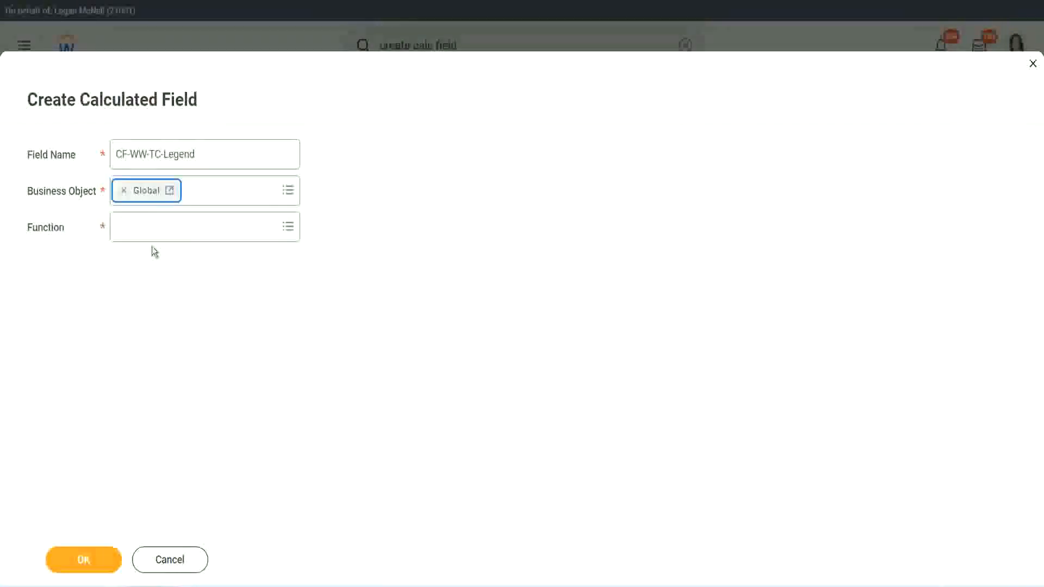
{"action": "left_click", "coordinate": [152, 229]}
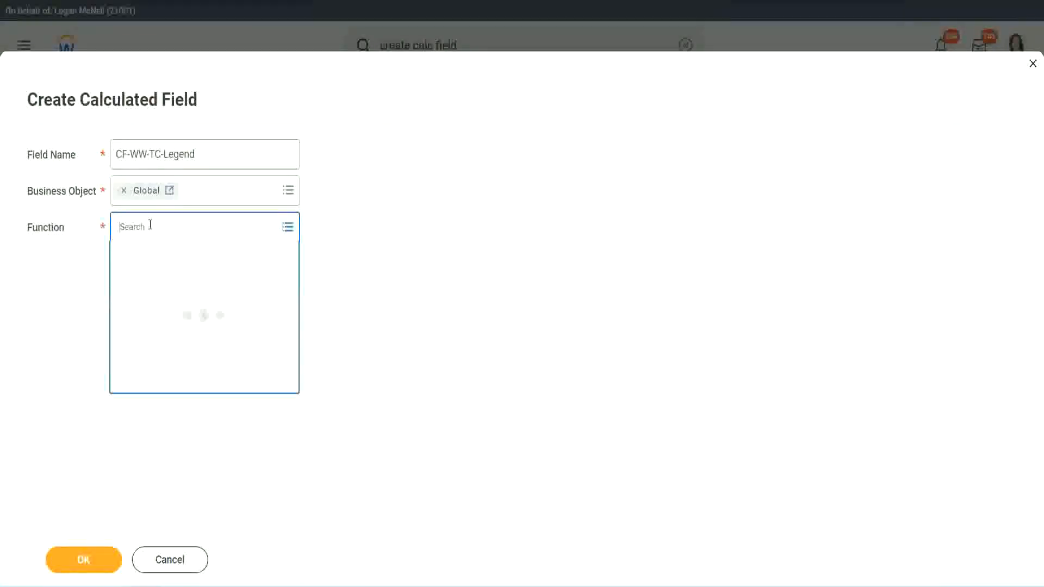
{"action": "type", "text": "tc"}
{"action": "key", "text": "Return"}
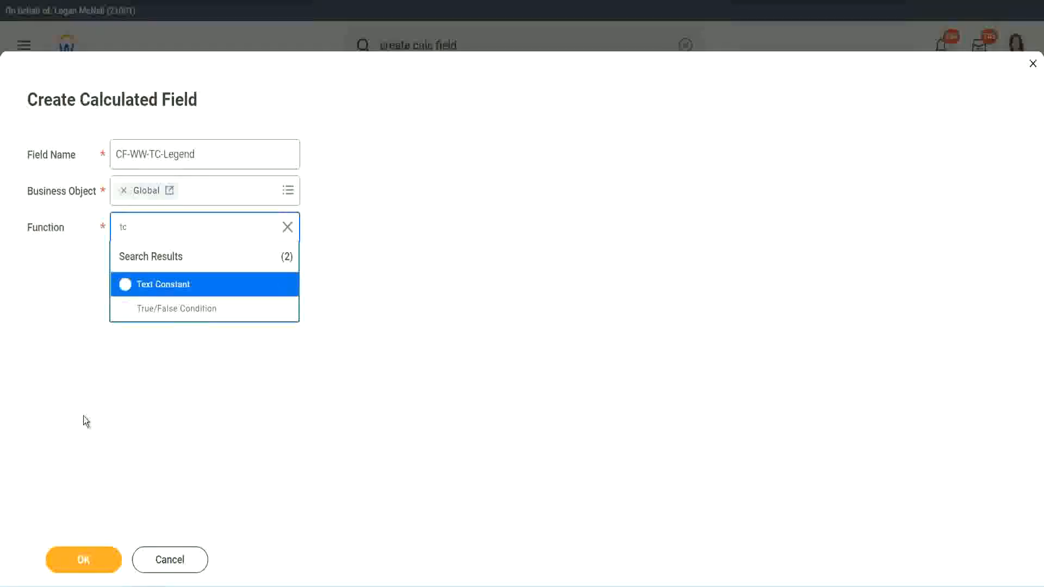
{"action": "left_click", "coordinate": [190, 291]}
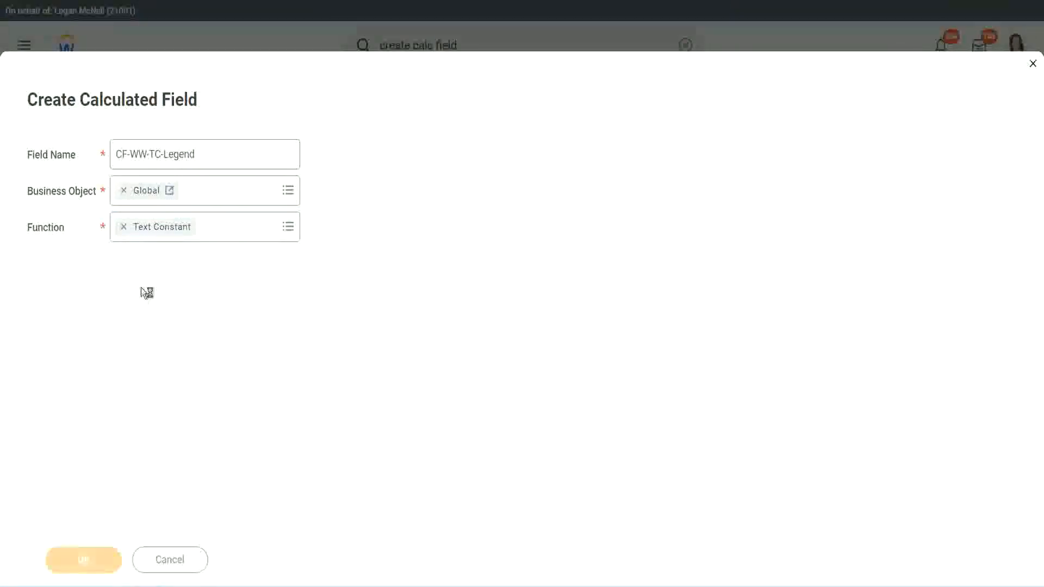
Step: Fill in Legend as the text constant and save the field as the fourth row's return value
{"action": "left_click", "coordinate": [135, 309]}
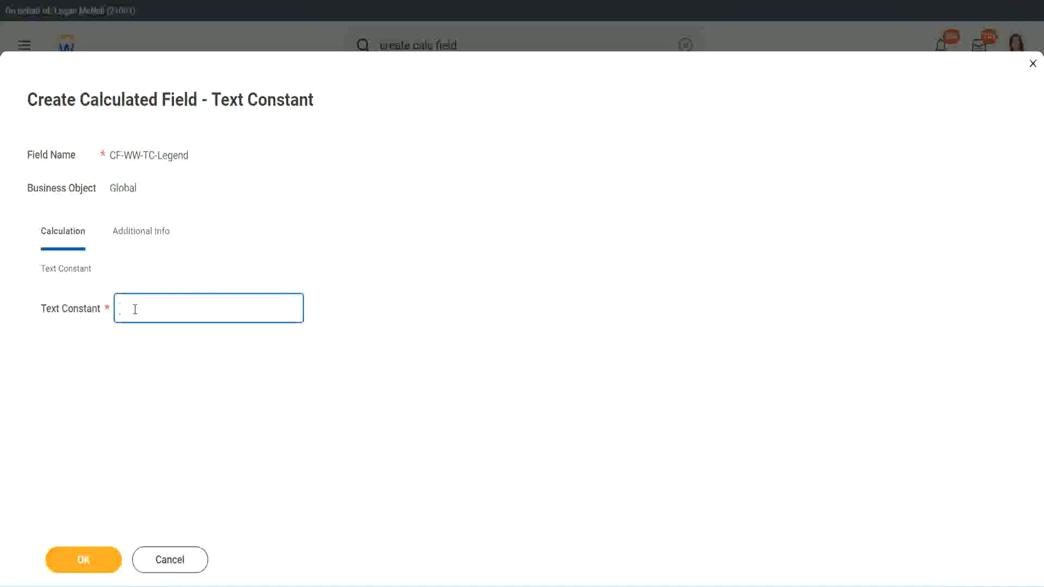
{"action": "type", "text": "Legend"}
{"action": "left_click", "coordinate": [87, 561]}
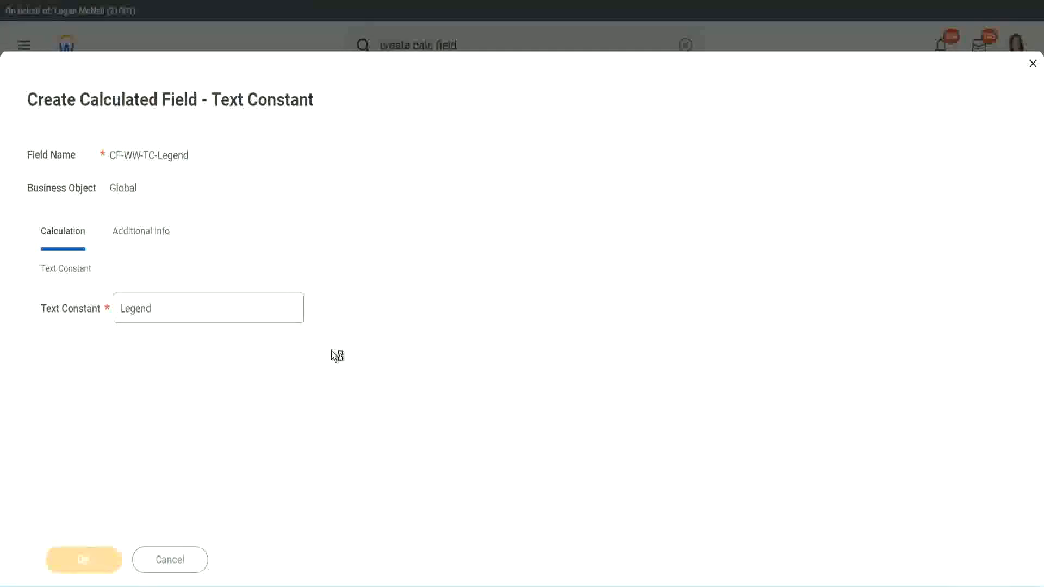
Step: Review the field type and the four condition rows, and save the Evaluate Expression calculated field
{"action": "scroll", "coordinate": [553, 293], "scroll_direction": "down", "scroll_amount": 3}
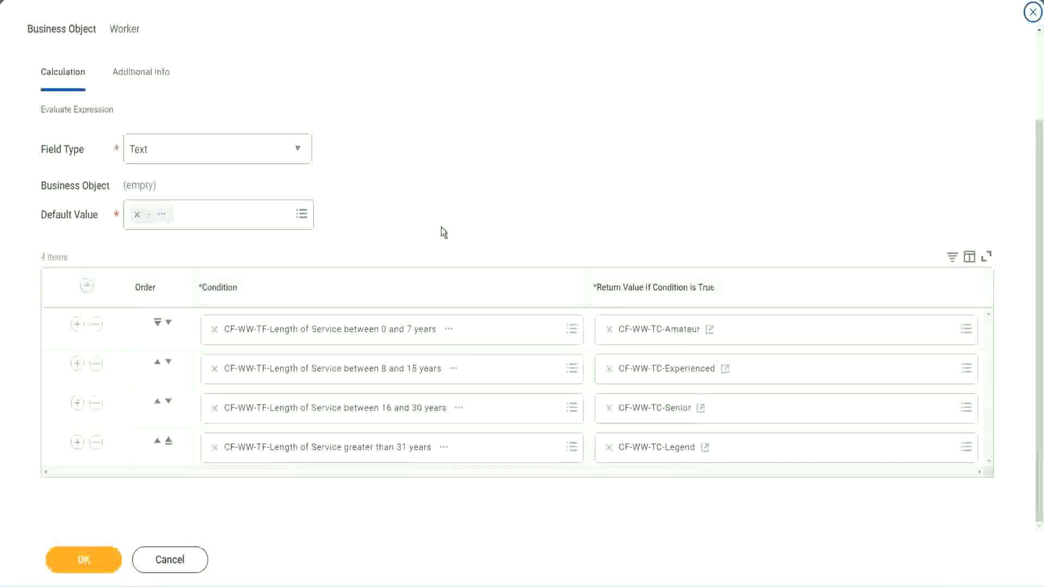
{"action": "scroll", "coordinate": [442, 218], "scroll_direction": "up", "scroll_amount": 1}
{"action": "scroll", "coordinate": [441, 218], "scroll_direction": "up", "scroll_amount": 1}
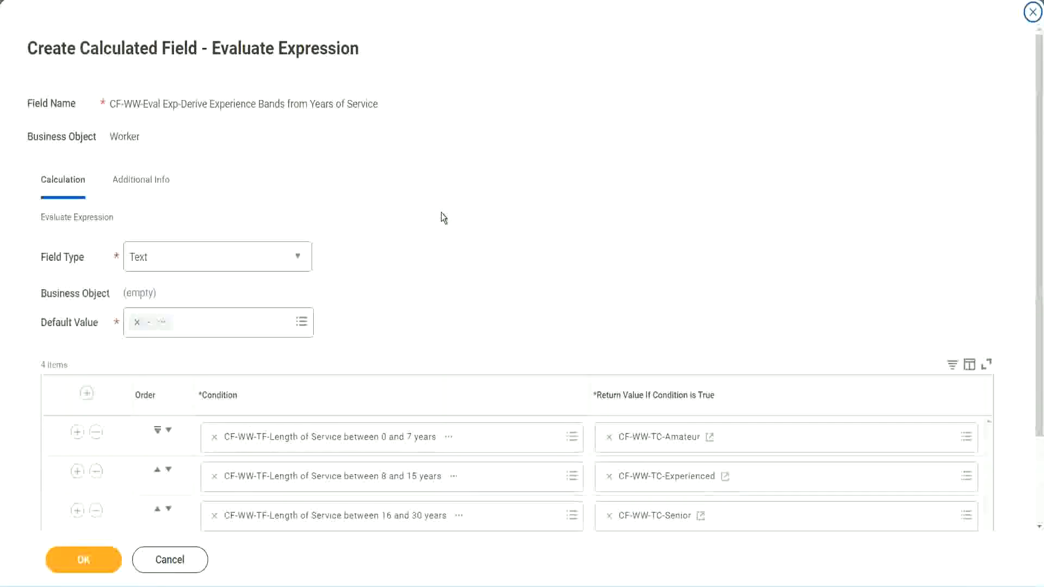
{"action": "scroll", "coordinate": [441, 218], "scroll_direction": "down", "scroll_amount": 2}
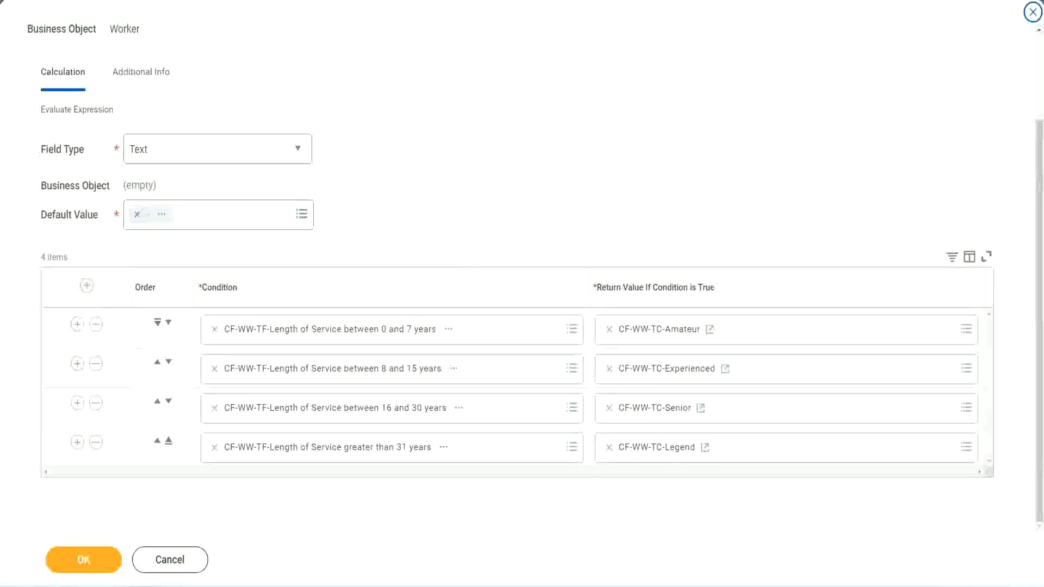
{"action": "left_click_drag", "start_coordinate": [669, 153], "coordinate": [677, 262]}
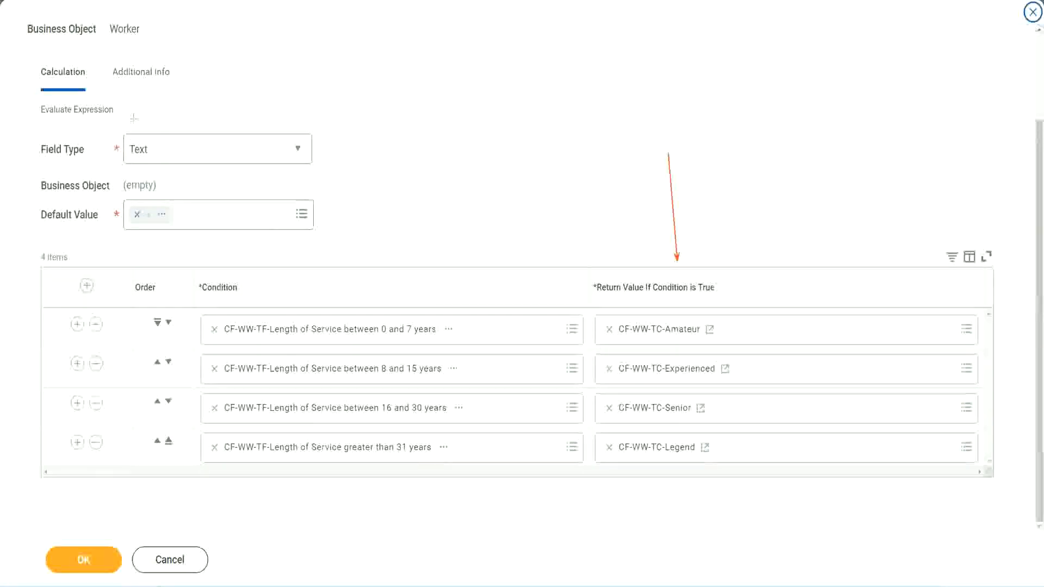
{"action": "left_click_drag", "start_coordinate": [129, 94], "coordinate": [134, 130]}
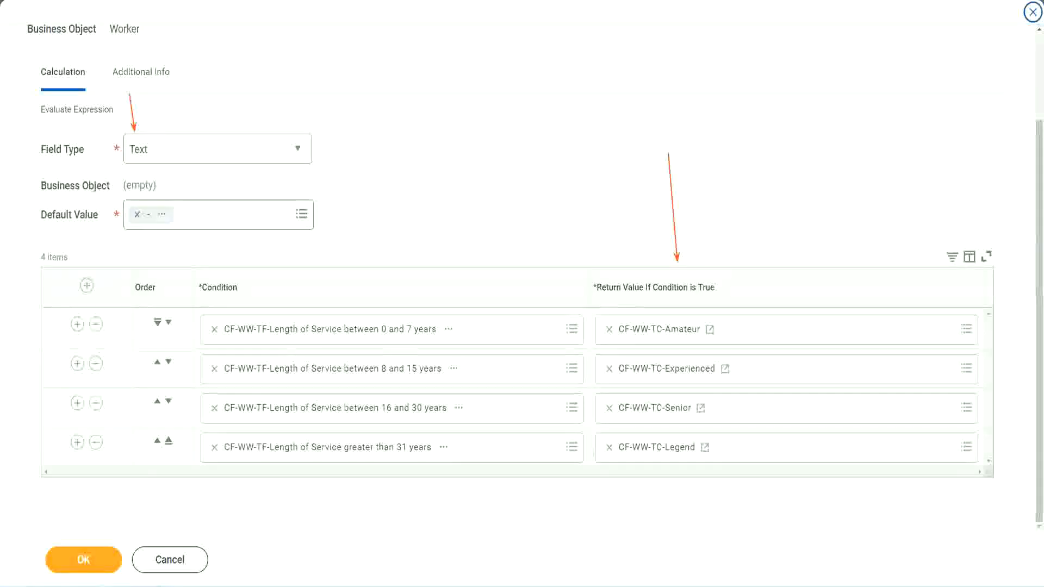
{"action": "left_click", "coordinate": [90, 557]}
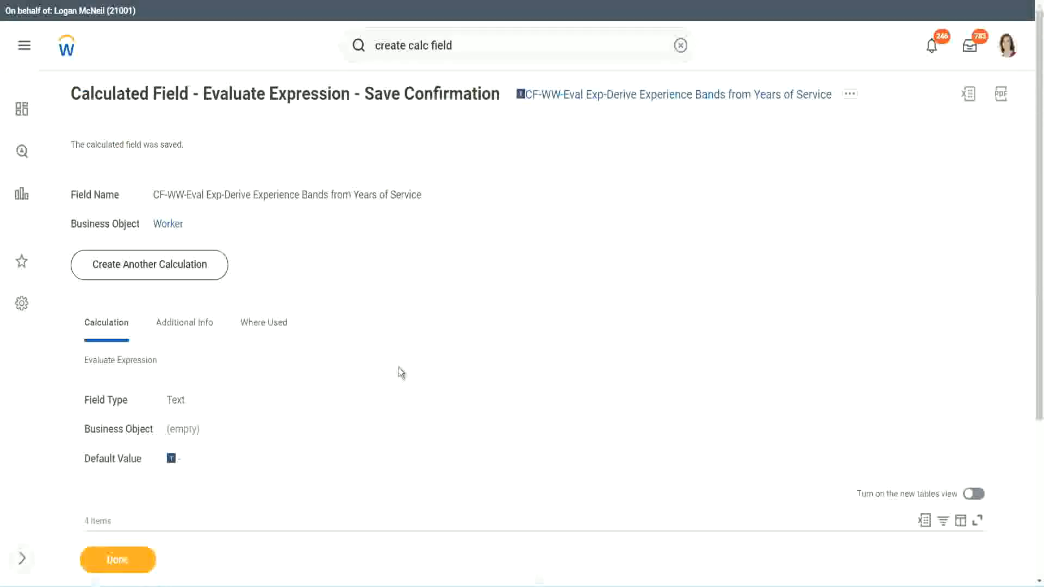
Step: Check the saved field's conditions and return values, and copy the calculated field's name
{"action": "scroll", "coordinate": [399, 366], "scroll_direction": "down", "scroll_amount": 4}
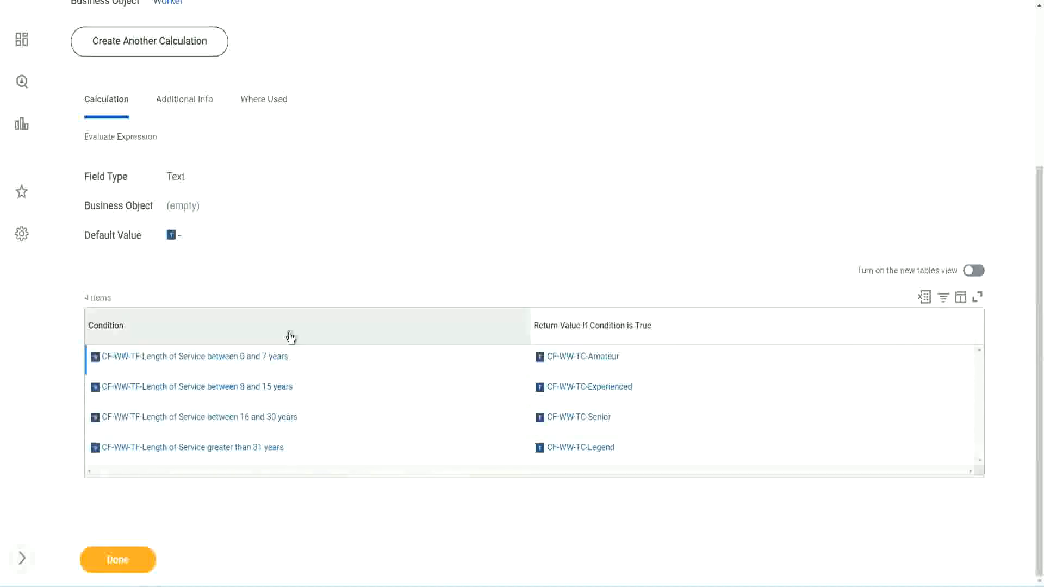
{"action": "scroll", "coordinate": [321, 283], "scroll_direction": "up", "scroll_amount": 4}
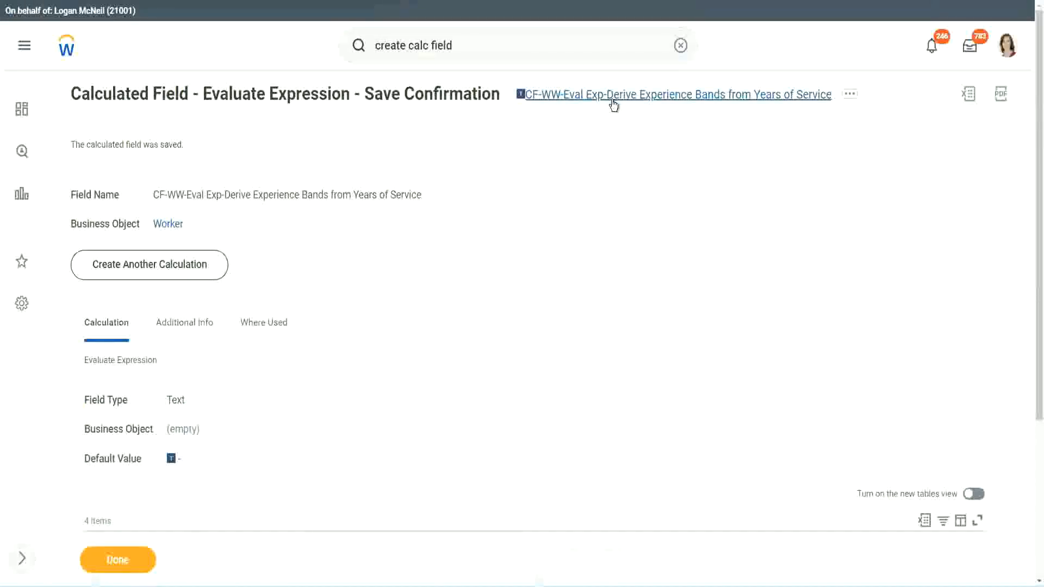
{"action": "left_click", "coordinate": [641, 163]}
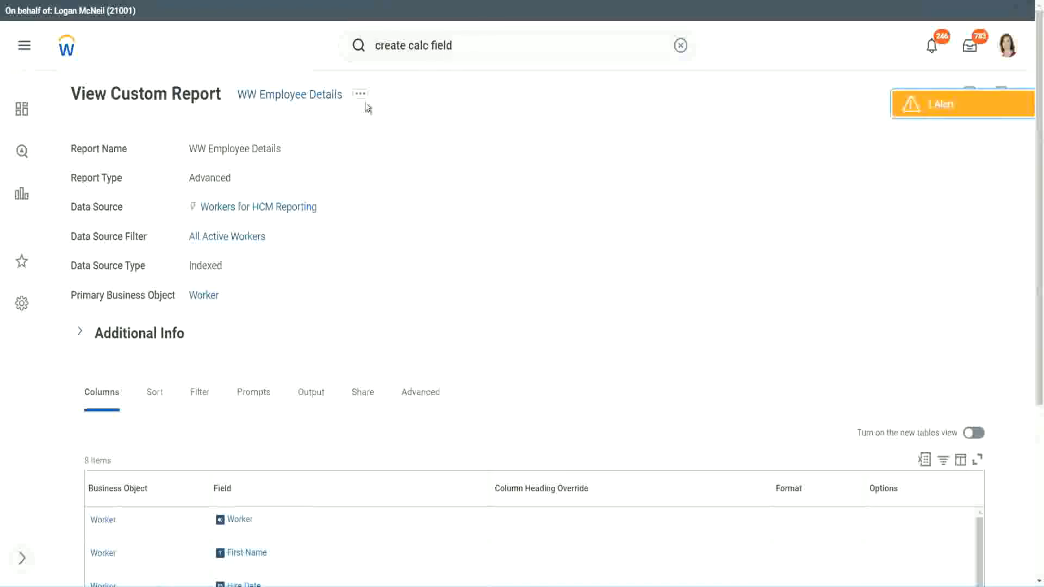
Step: Open the WW Employee Details custom report for editing
{"action": "left_click", "coordinate": [362, 98]}
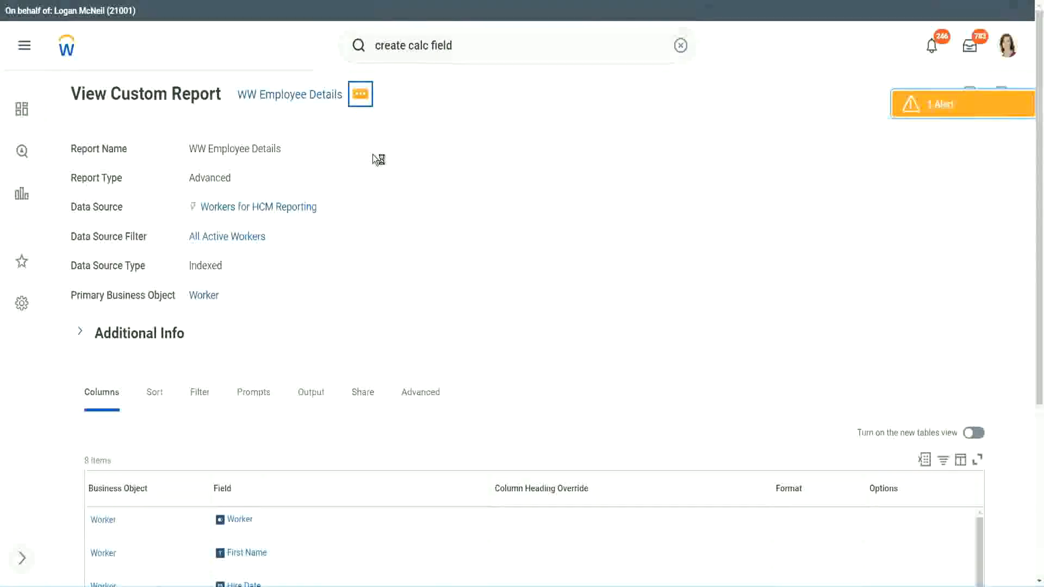
{"action": "mouse_move", "coordinate": [426, 155]}
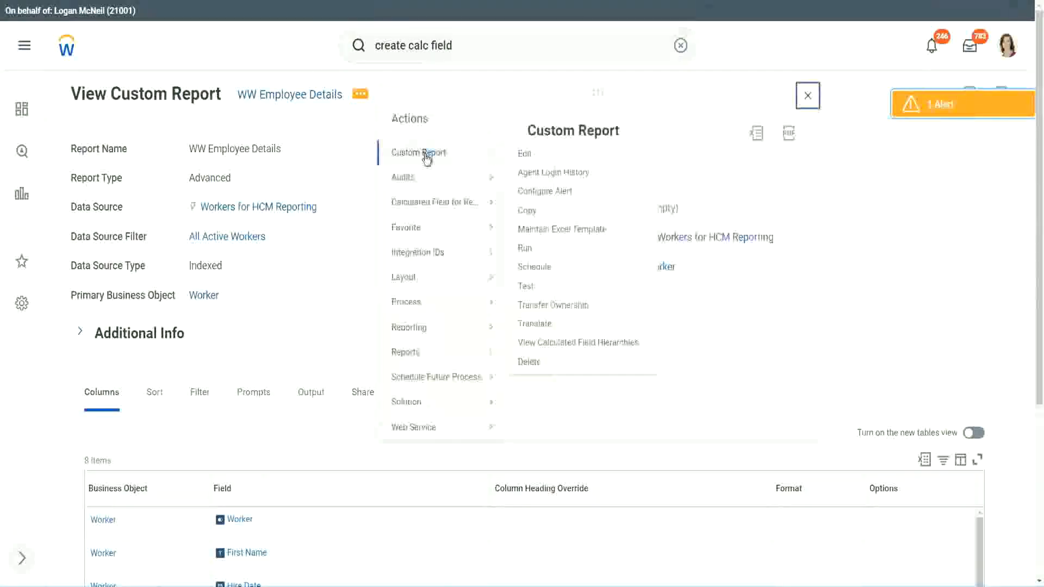
{"action": "left_click", "coordinate": [529, 157]}
Step: Add a Worker column at the end of the report using CF-WW-Eval Exp-Derive Experience Bands from Years of Service
{"action": "scroll", "coordinate": [382, 238], "scroll_direction": "down", "scroll_amount": 4}
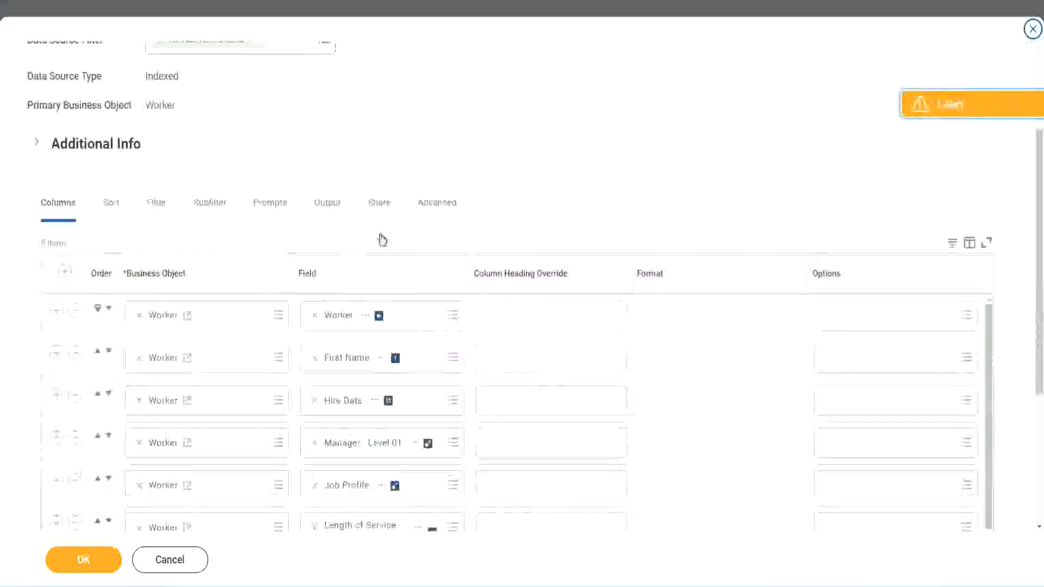
{"action": "scroll", "coordinate": [382, 239], "scroll_direction": "down", "scroll_amount": 2}
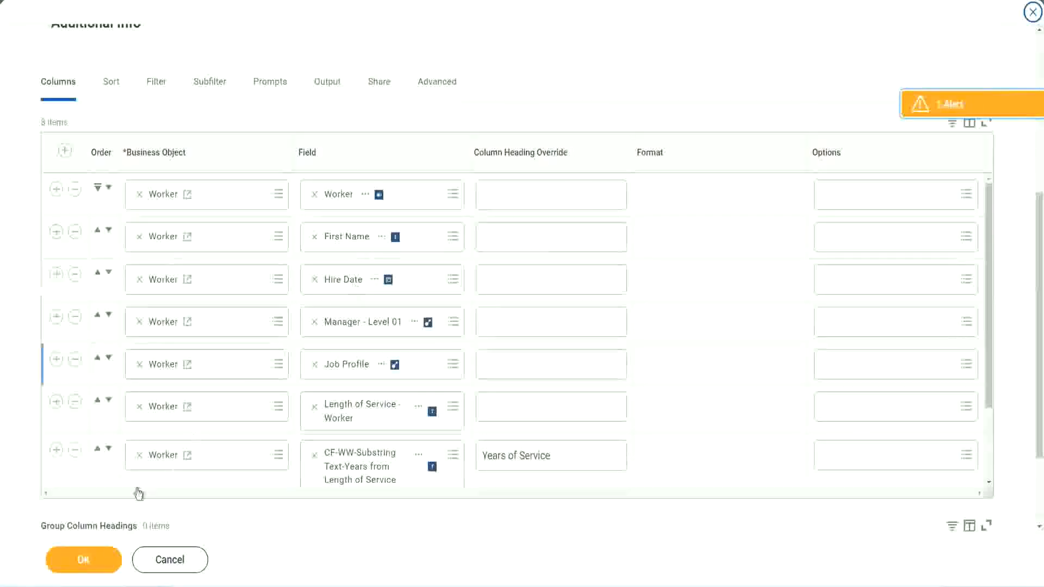
{"action": "left_click", "coordinate": [57, 451]}
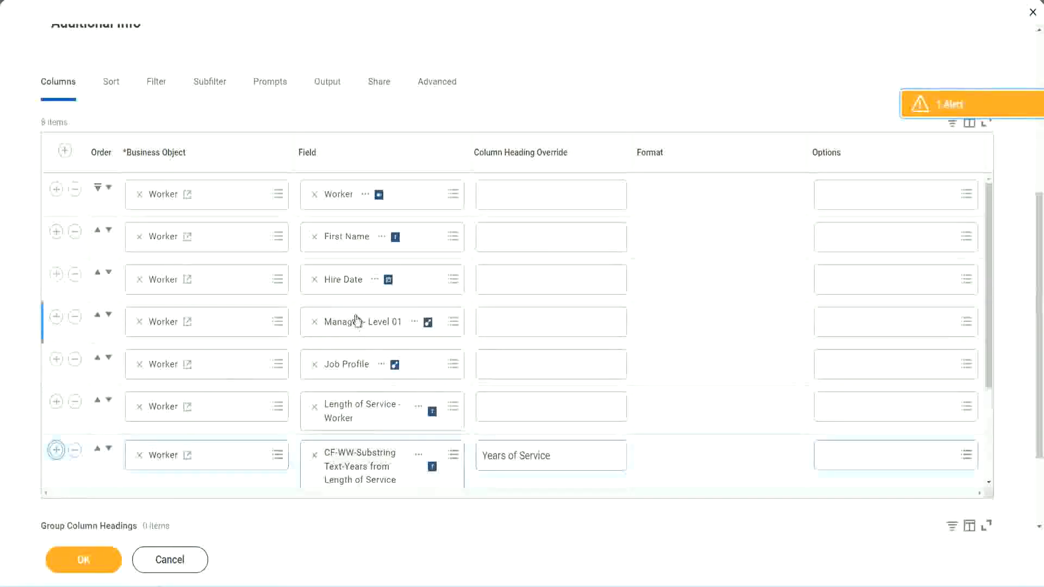
{"action": "scroll", "coordinate": [380, 381], "scroll_direction": "down", "scroll_amount": 2}
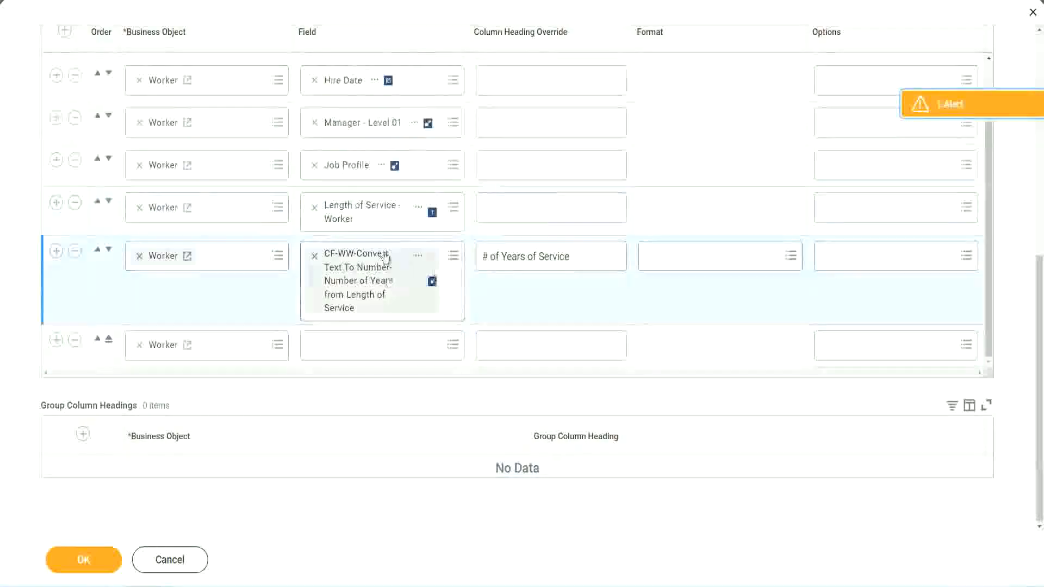
{"action": "left_click", "coordinate": [341, 344]}
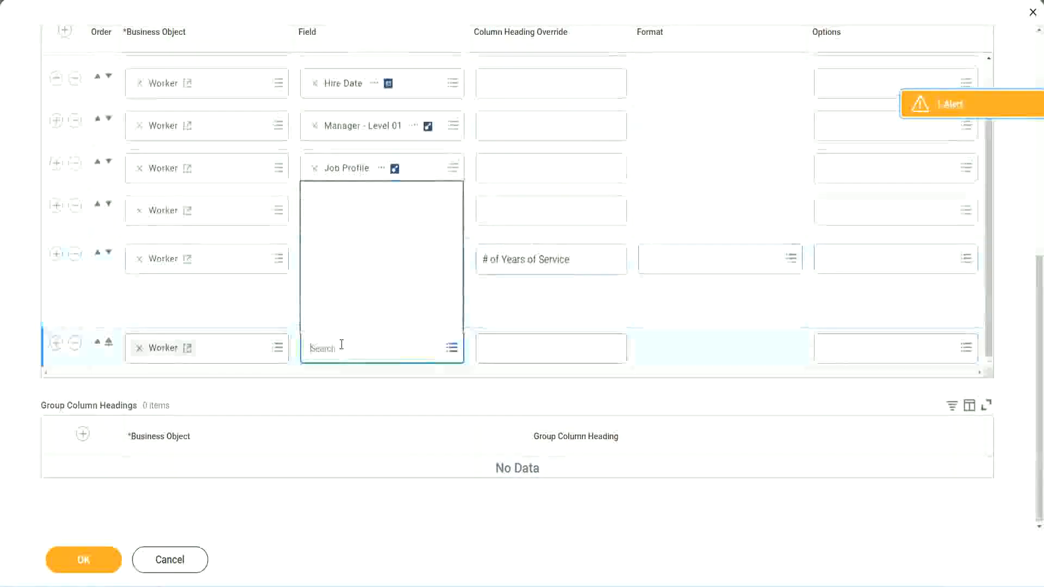
{"action": "key", "text": "ctrl+v"}
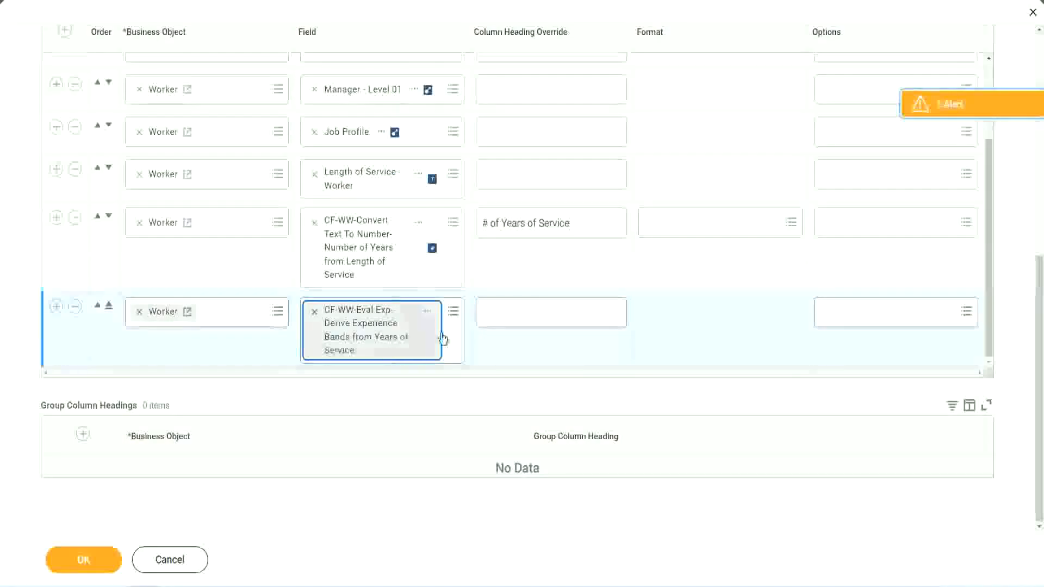
Step: Override the heading of the new experience bands column with Experience Bands and save the report changes
{"action": "left_click", "coordinate": [531, 312]}
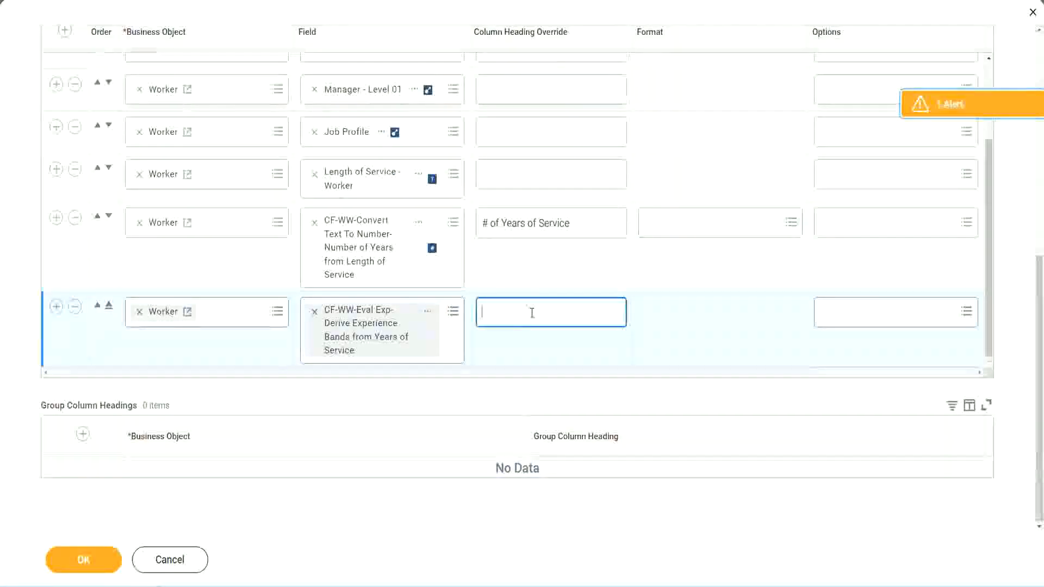
{"action": "type", "text": "E"}
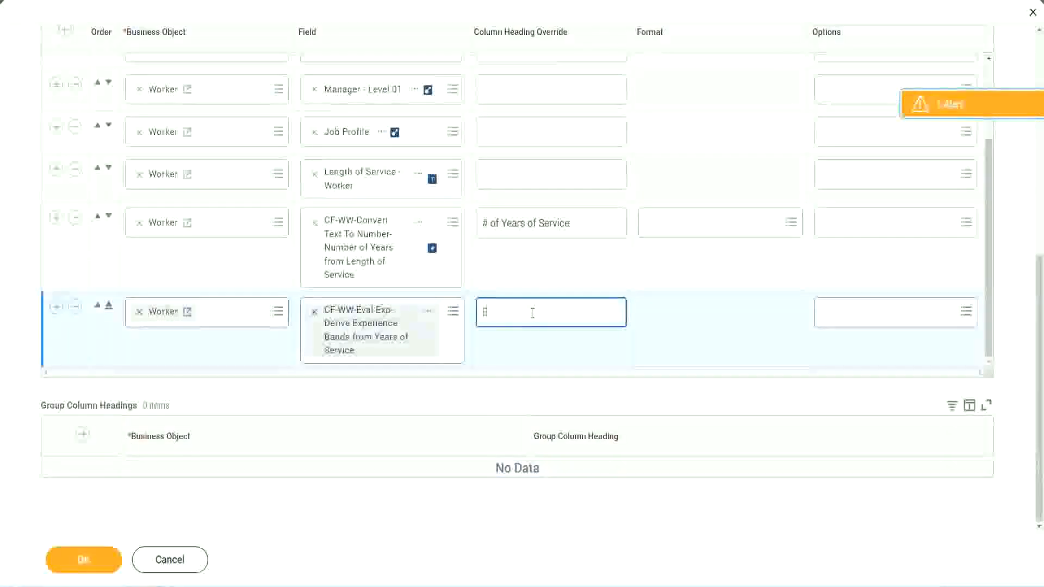
{"action": "type", "text": "xperience Bands"}
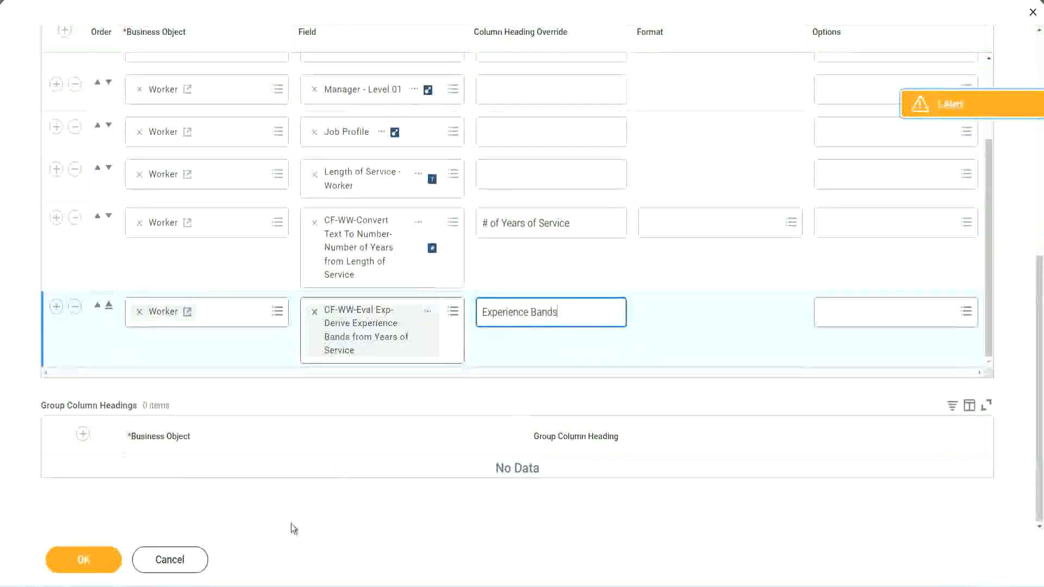
{"action": "left_click", "coordinate": [99, 561]}
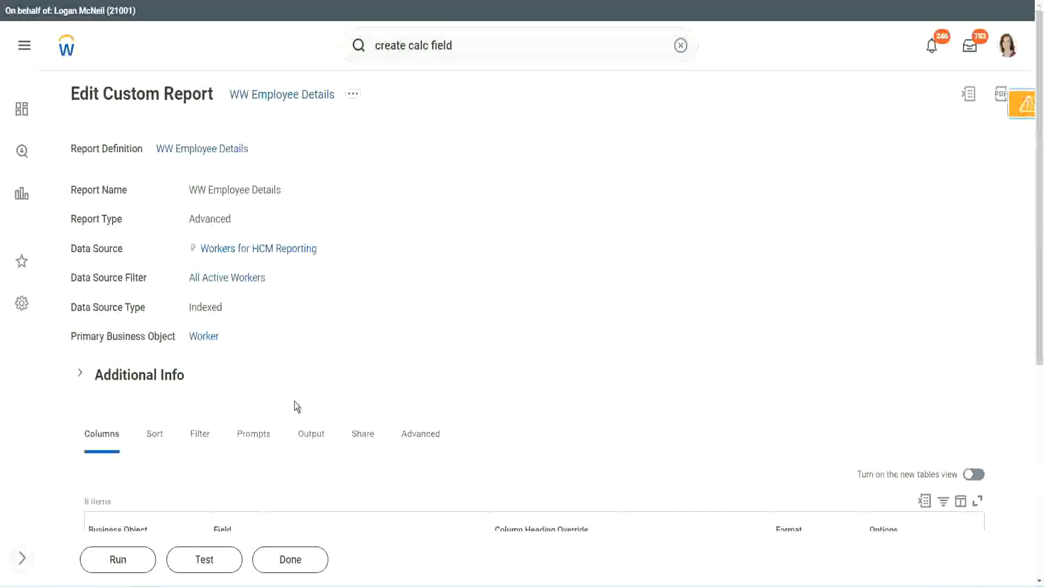
Step: Run the WW Employee Details report with all worker type prompts left blank
{"action": "scroll", "coordinate": [325, 370], "scroll_direction": "down", "scroll_amount": 5}
{"action": "left_click", "coordinate": [121, 559]}
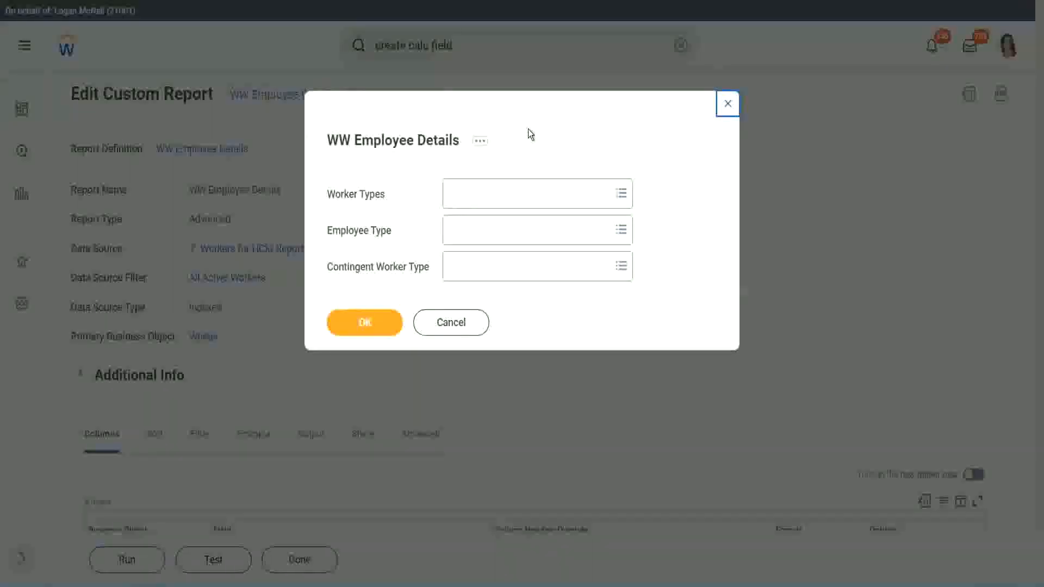
{"action": "left_click", "coordinate": [364, 322]}
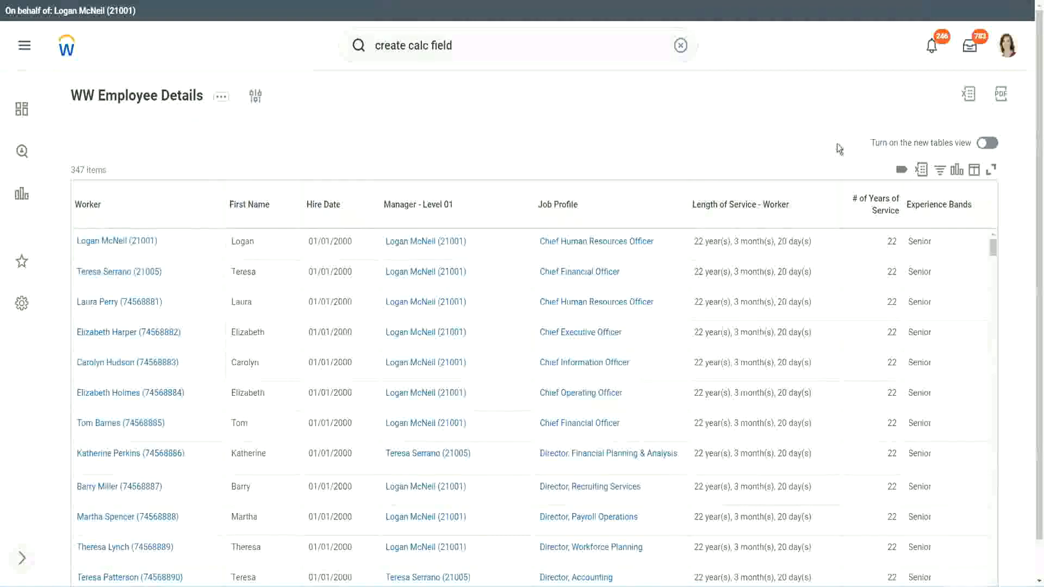
Step: Check the first workers' years of service and experience band against the 16 - 30 years range in the Notepad++ notes
{"action": "scroll", "coordinate": [895, 208], "scroll_direction": "down", "scroll_amount": 1}
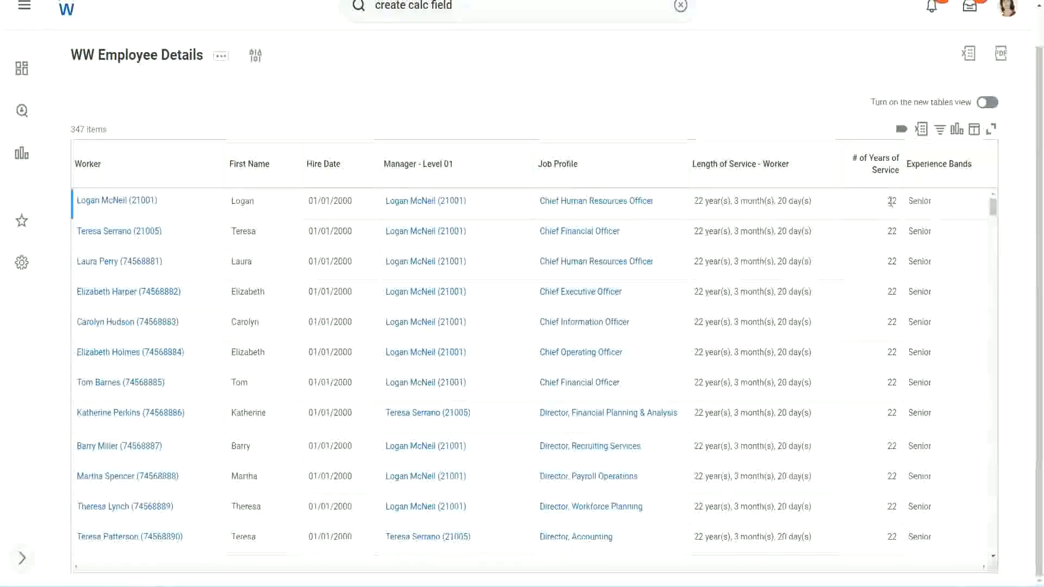
{"action": "left_click_drag", "start_coordinate": [888, 201], "coordinate": [897, 202]}
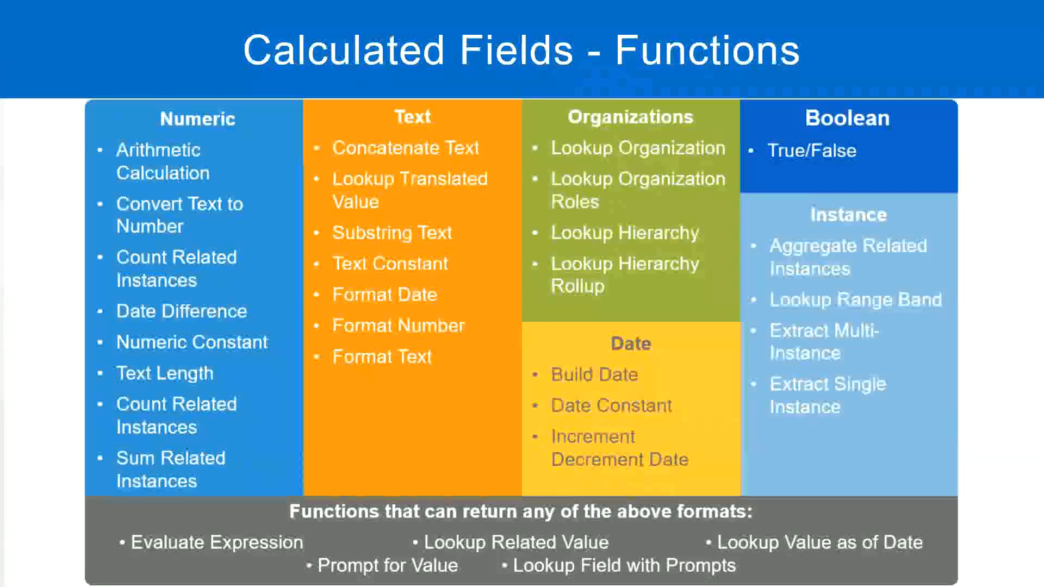
{"action": "key", "text": "alt+Tab"}
{"action": "left_click", "coordinate": [265, 189]}
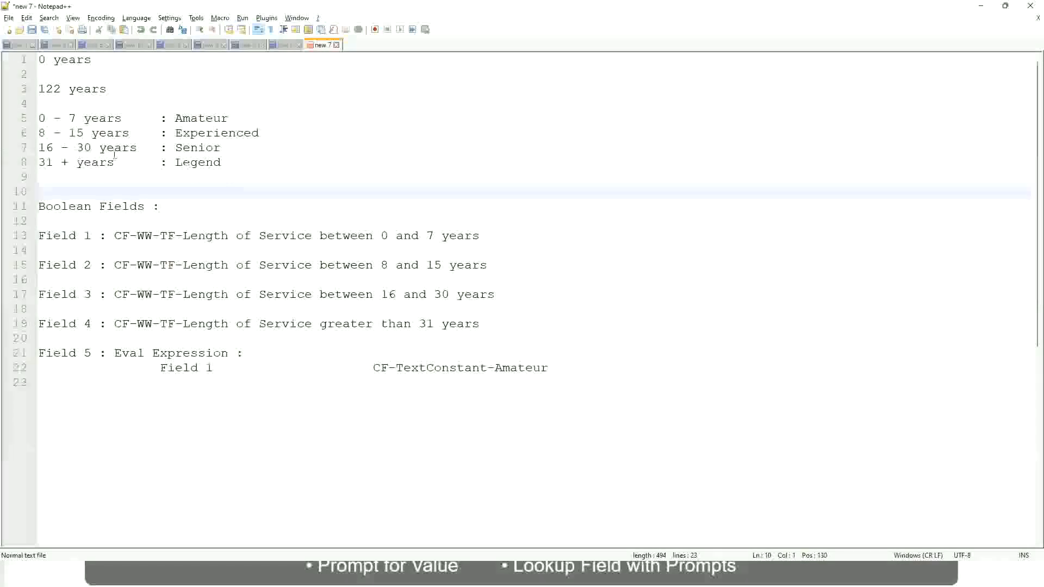
{"action": "left_click", "coordinate": [184, 147]}
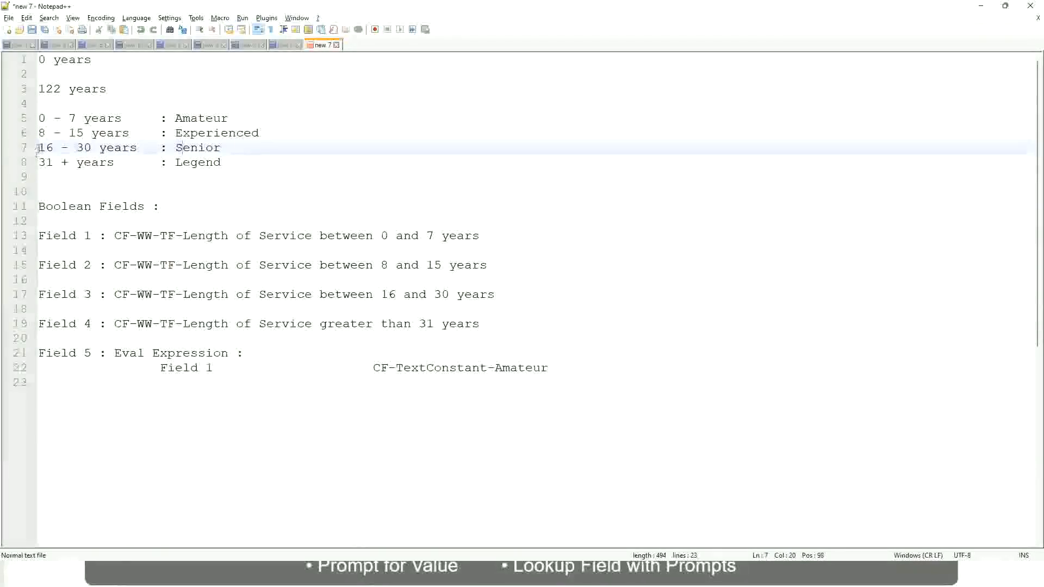
{"action": "left_click_drag", "start_coordinate": [38, 148], "coordinate": [102, 148]}
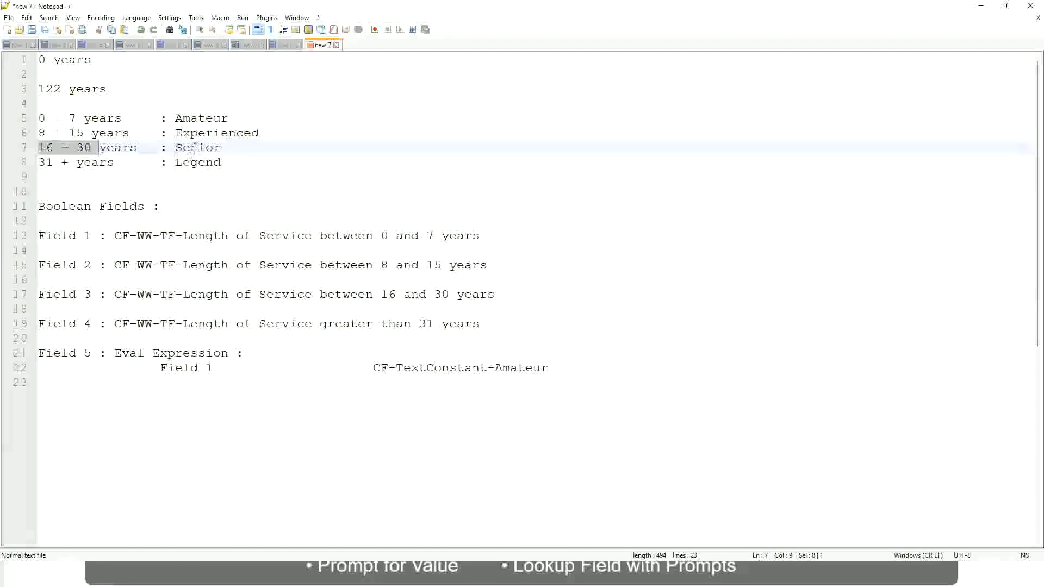
{"action": "double_click", "coordinate": [194, 147]}
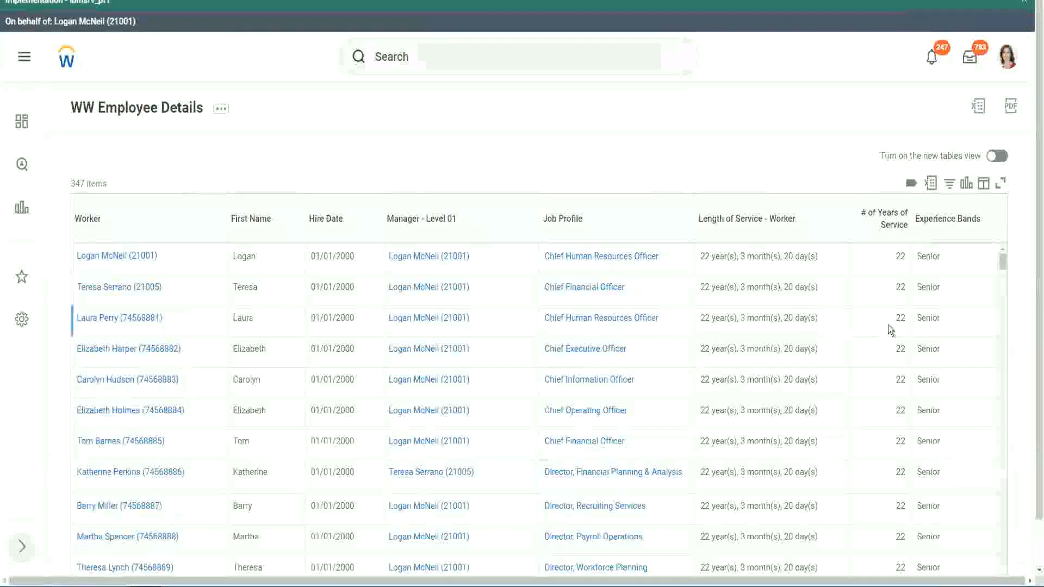
Step: Back in the Workday report, examine the # of Years of Service and Experience Bands values across the worker rows
{"action": "scroll", "coordinate": [894, 327], "scroll_direction": "down", "scroll_amount": 2}
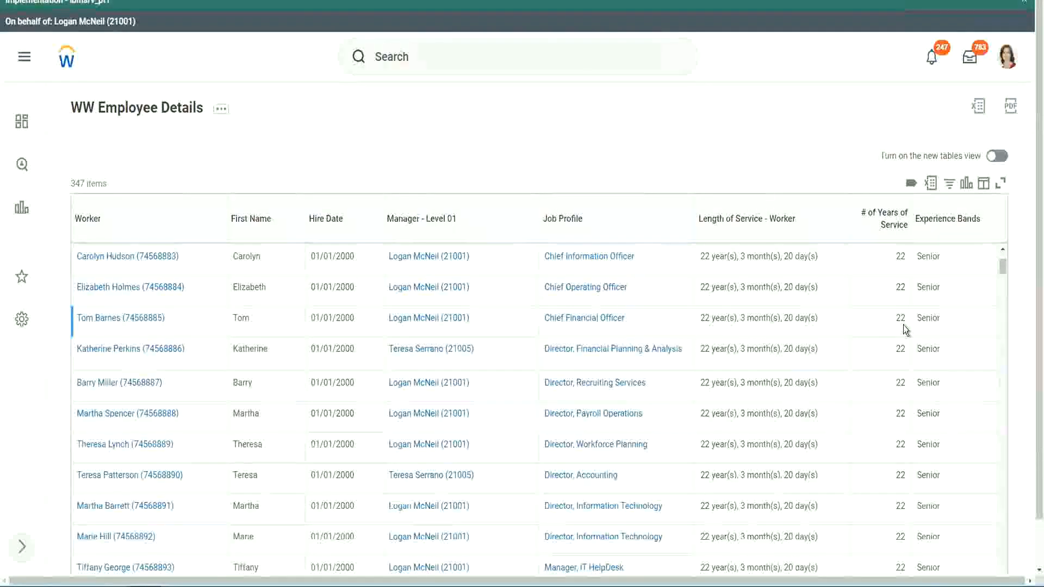
{"action": "scroll", "coordinate": [902, 330], "scroll_direction": "down", "scroll_amount": 5}
{"action": "scroll", "coordinate": [912, 363], "scroll_direction": "down", "scroll_amount": 5}
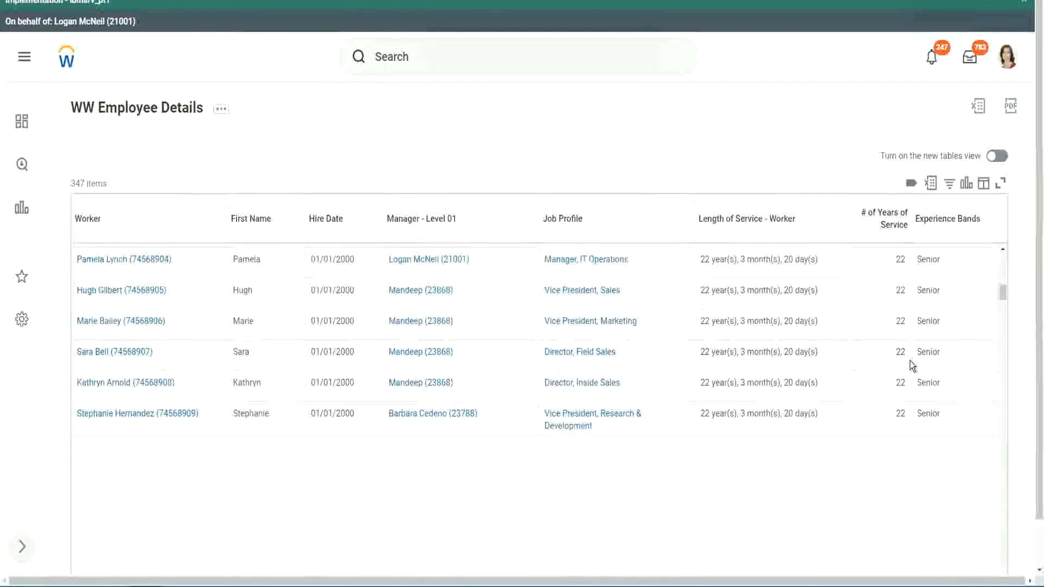
{"action": "scroll", "coordinate": [925, 375], "scroll_direction": "down", "scroll_amount": 1}
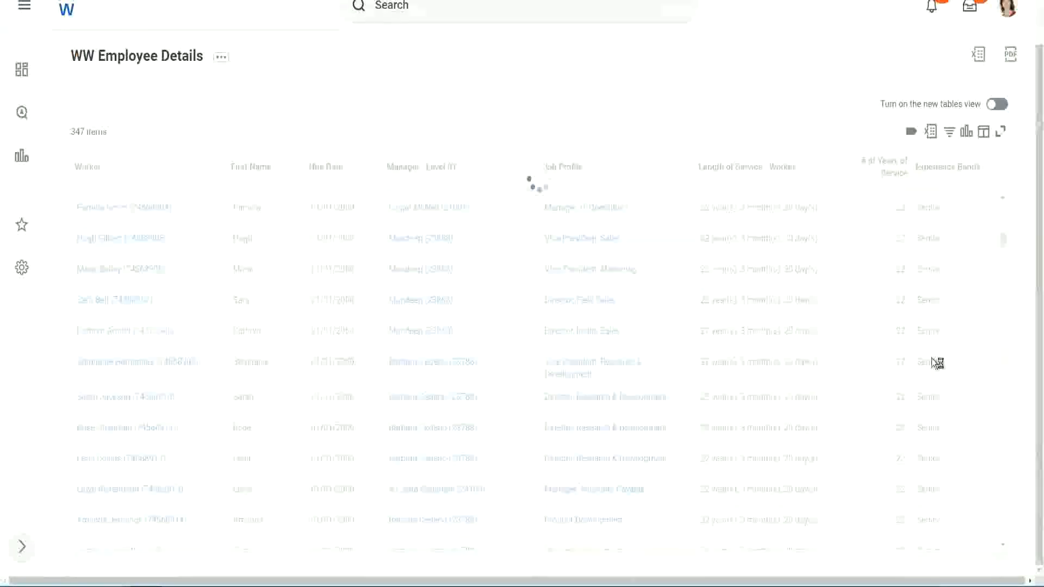
{"action": "scroll", "coordinate": [966, 305], "scroll_direction": "down", "scroll_amount": 4}
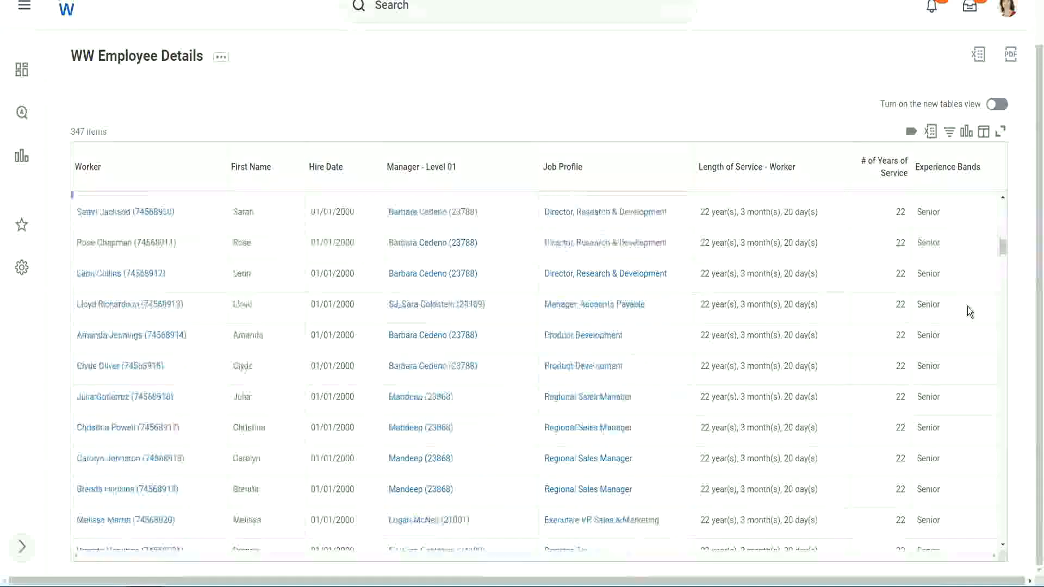
{"action": "scroll", "coordinate": [966, 306], "scroll_direction": "down", "scroll_amount": 3}
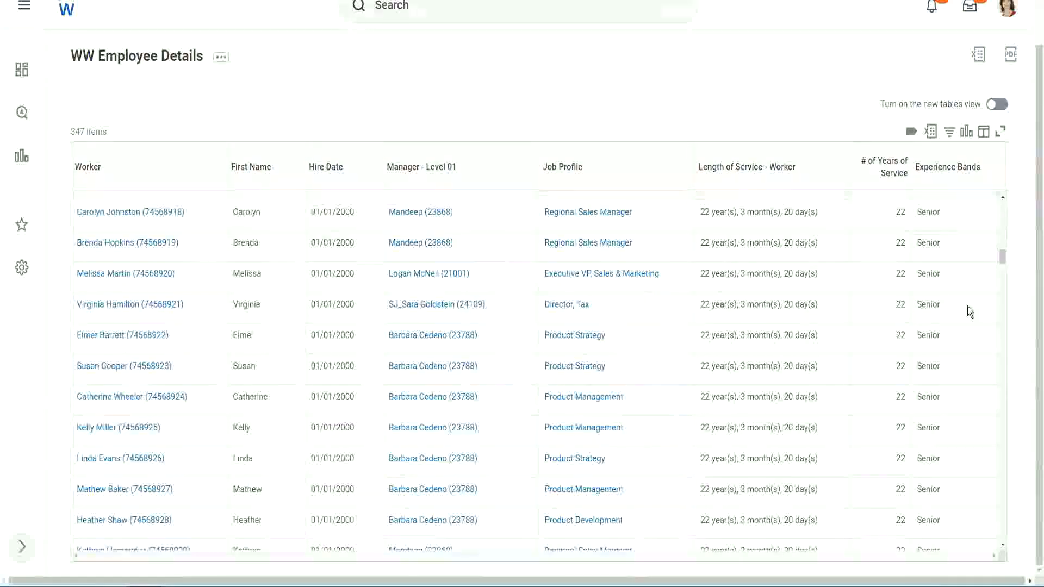
{"action": "scroll", "coordinate": [967, 306], "scroll_direction": "down", "scroll_amount": 5}
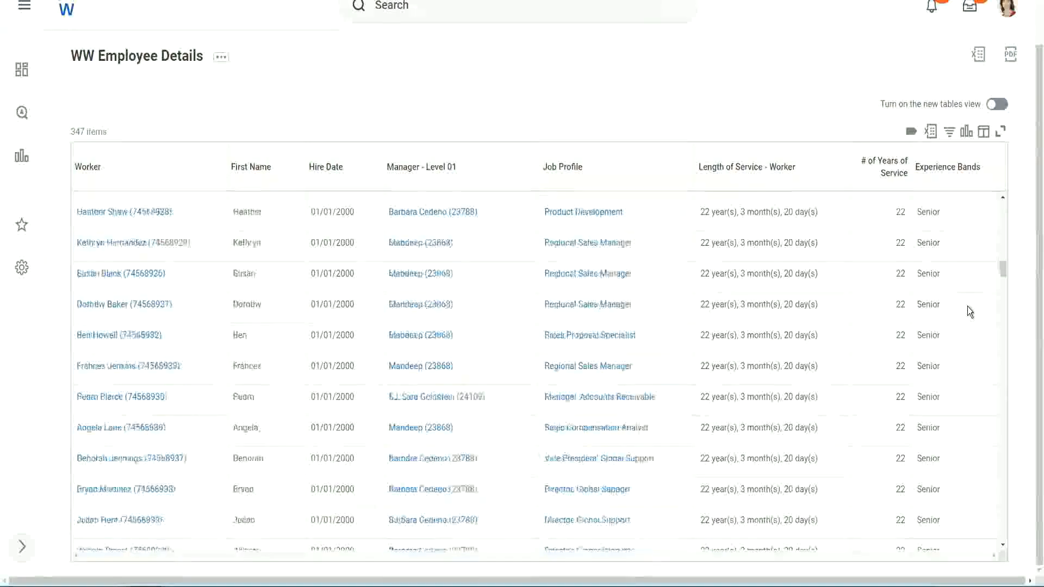
Step: Filter the Experience Bands column to values that contain Amateur
{"action": "left_click", "coordinate": [954, 178]}
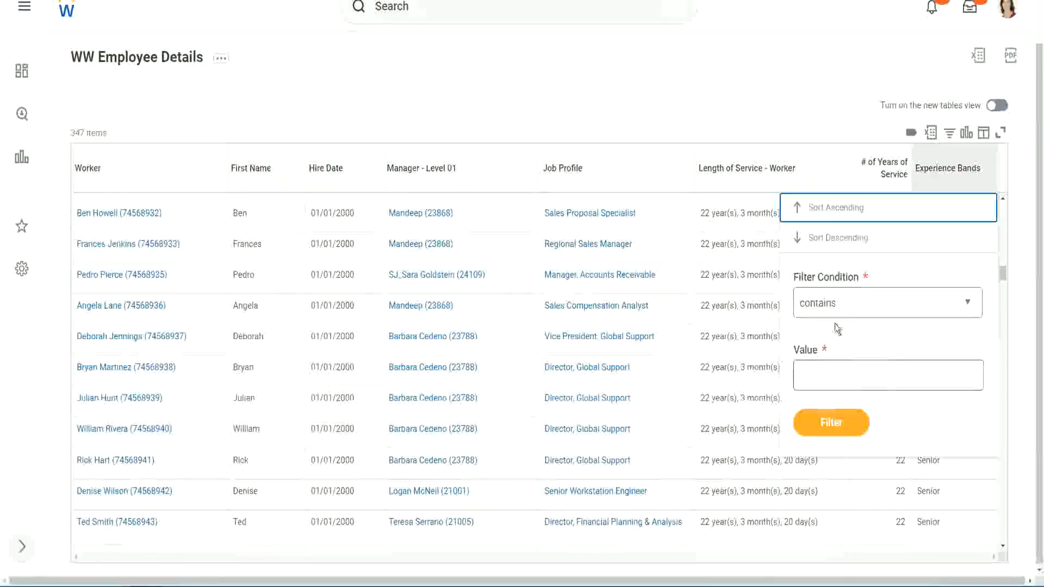
{"action": "left_click", "coordinate": [828, 365]}
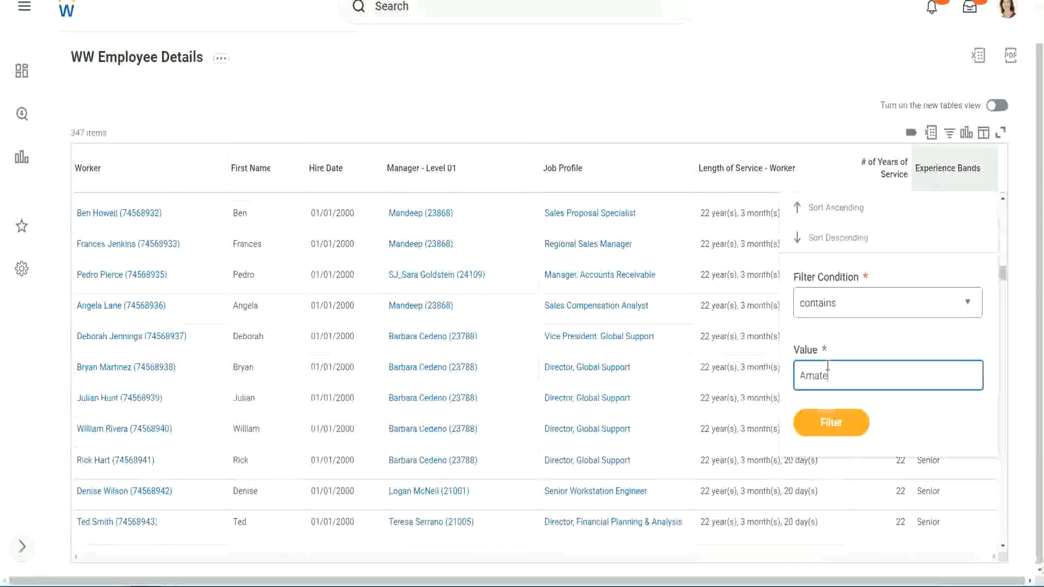
{"action": "type", "text": "Amateur"}
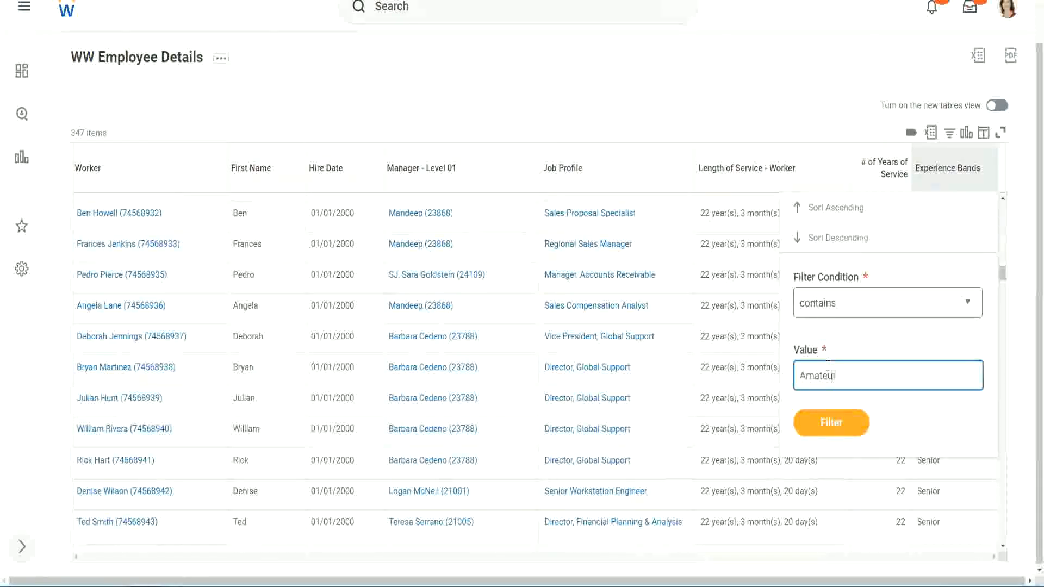
{"action": "left_click", "coordinate": [824, 429]}
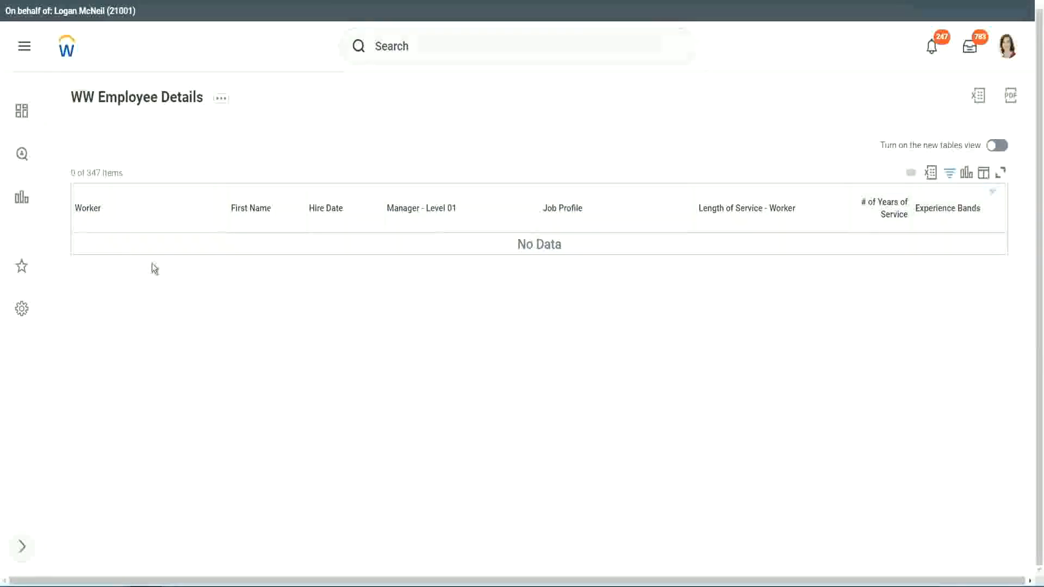
Step: Change the Experience Bands filter value to Legend and apply it
{"action": "left_click", "coordinate": [945, 210]}
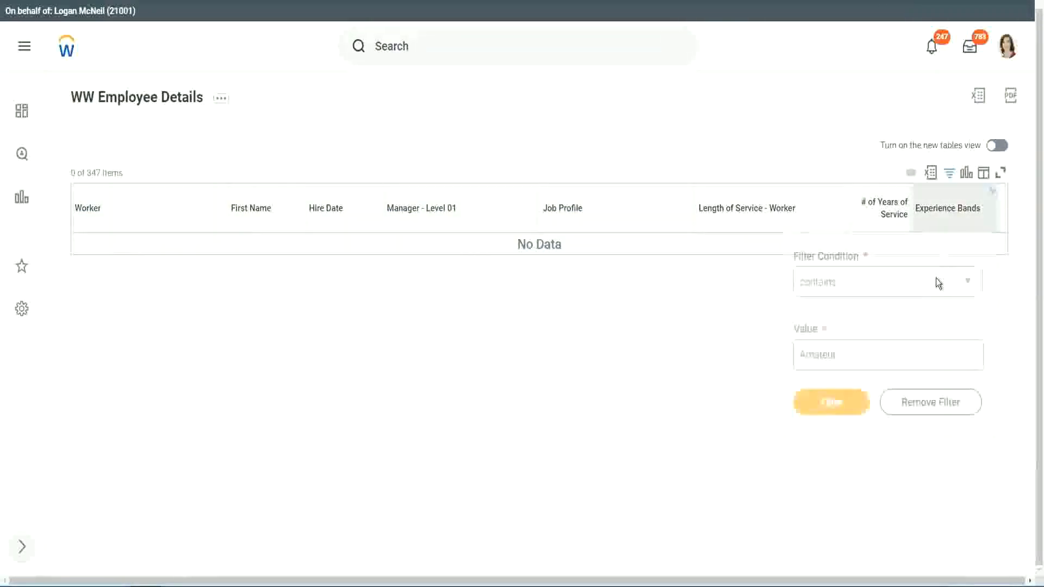
{"action": "left_click", "coordinate": [843, 350]}
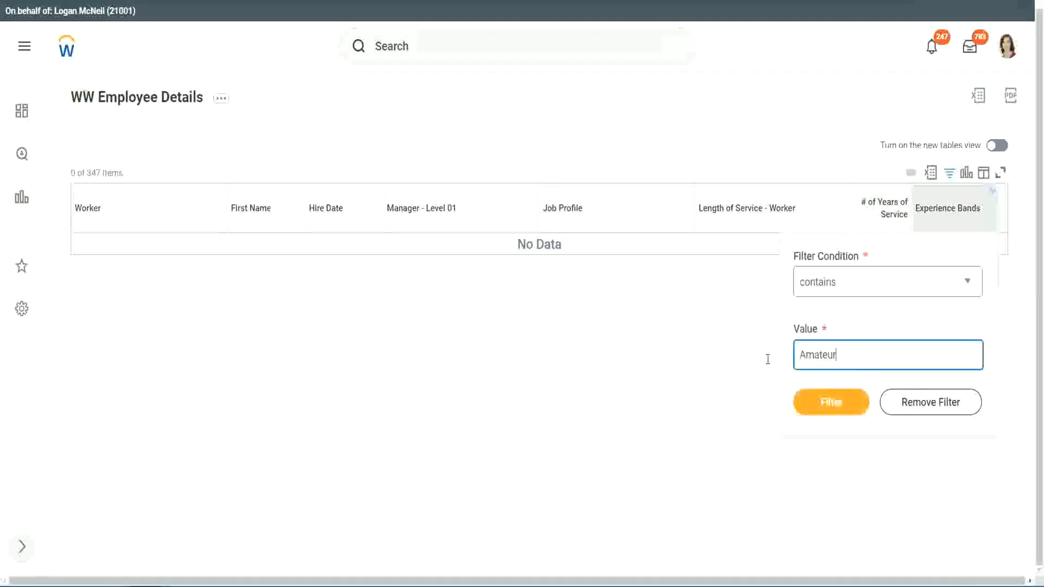
{"action": "left_click_drag", "start_coordinate": [767, 359], "coordinate": [747, 360]}
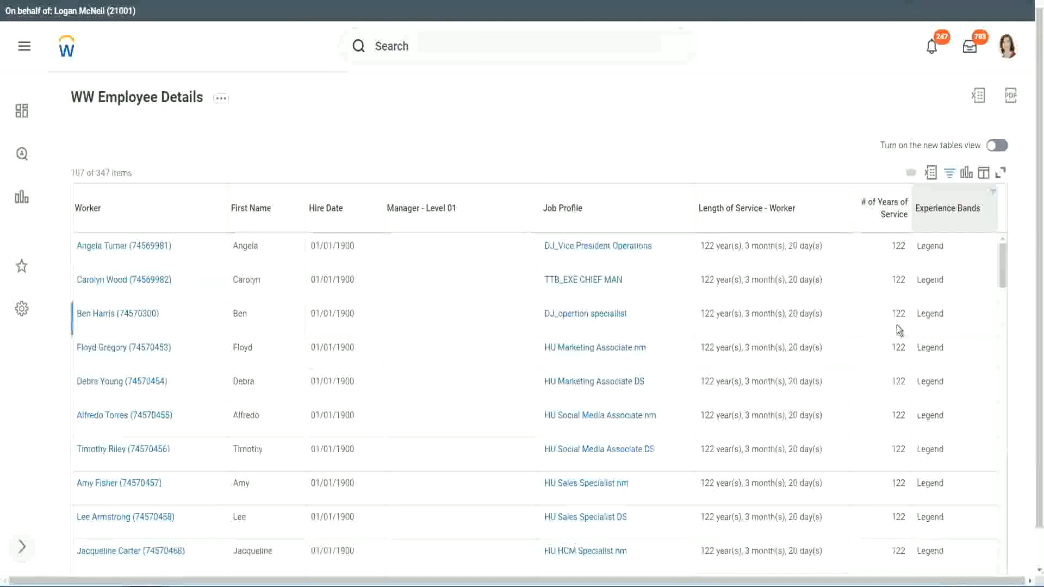
Step: Examine the hire dates and years of service of the workers in the Legend band down to the last rows
{"action": "scroll", "coordinate": [895, 325], "scroll_direction": "down", "scroll_amount": 12}
{"action": "scroll", "coordinate": [896, 325], "scroll_direction": "down", "scroll_amount": 5}
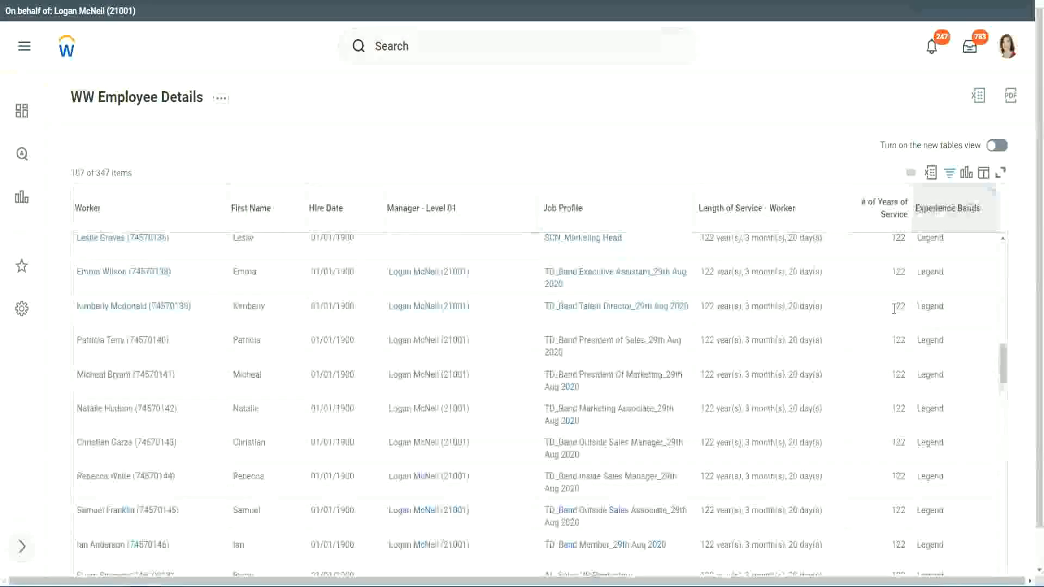
{"action": "scroll", "coordinate": [893, 309], "scroll_direction": "down", "scroll_amount": 10}
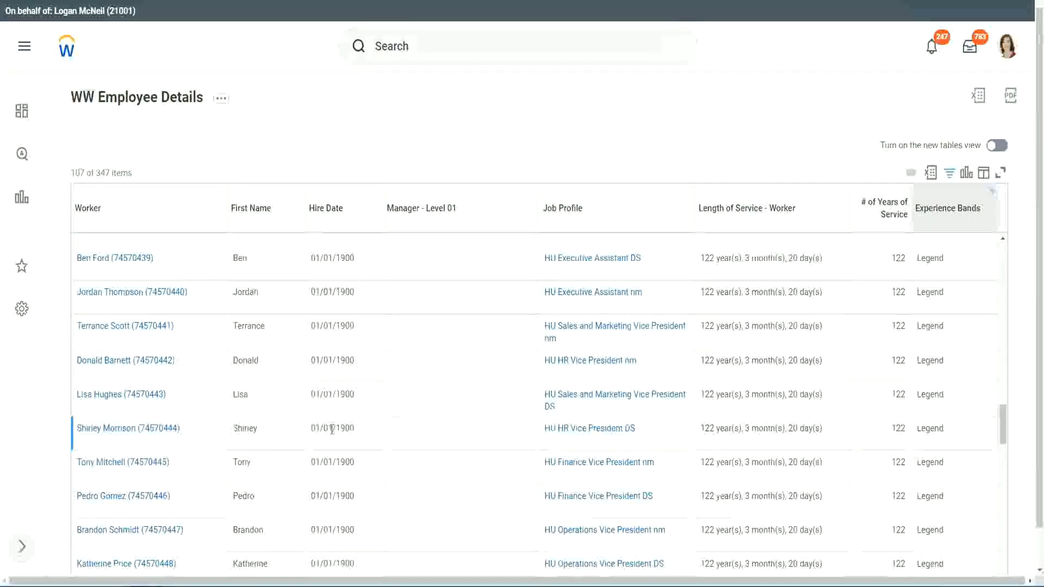
{"action": "double_click", "coordinate": [338, 425]}
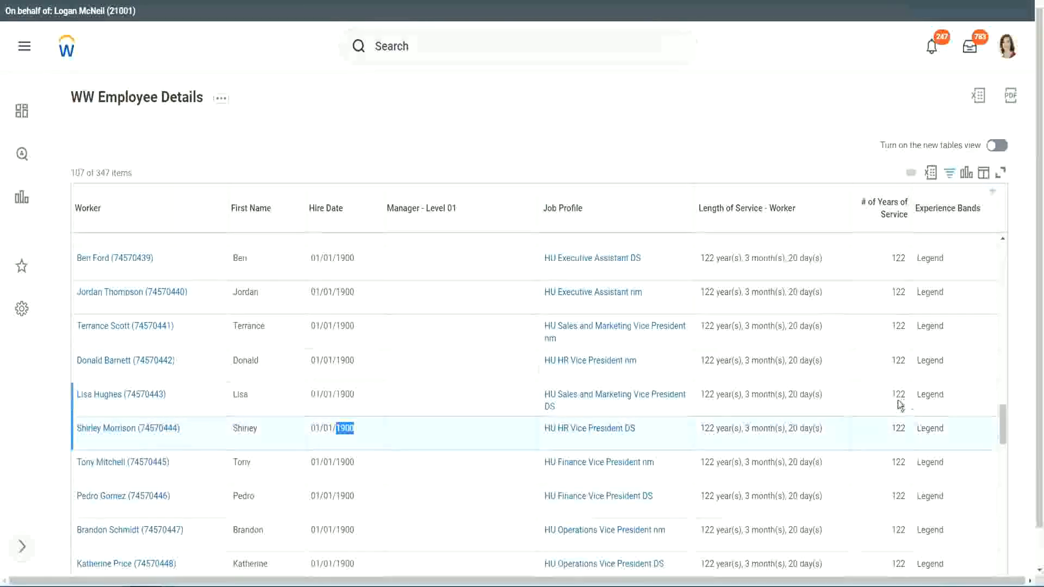
{"action": "scroll", "coordinate": [896, 400], "scroll_direction": "down", "scroll_amount": 1}
{"action": "scroll", "coordinate": [887, 408], "scroll_direction": "down", "scroll_amount": 2}
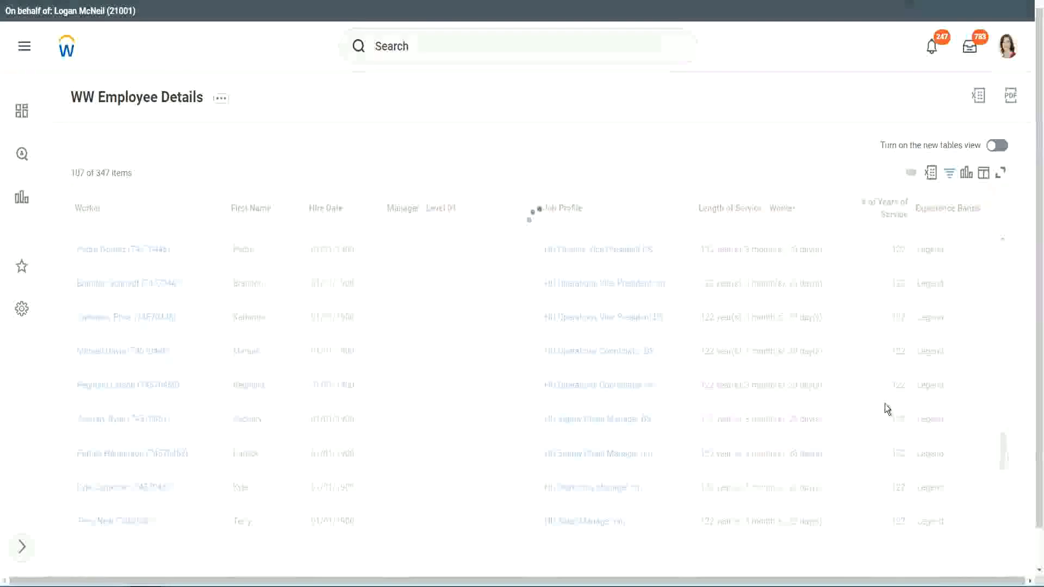
{"action": "scroll", "coordinate": [885, 403], "scroll_direction": "down", "scroll_amount": 10}
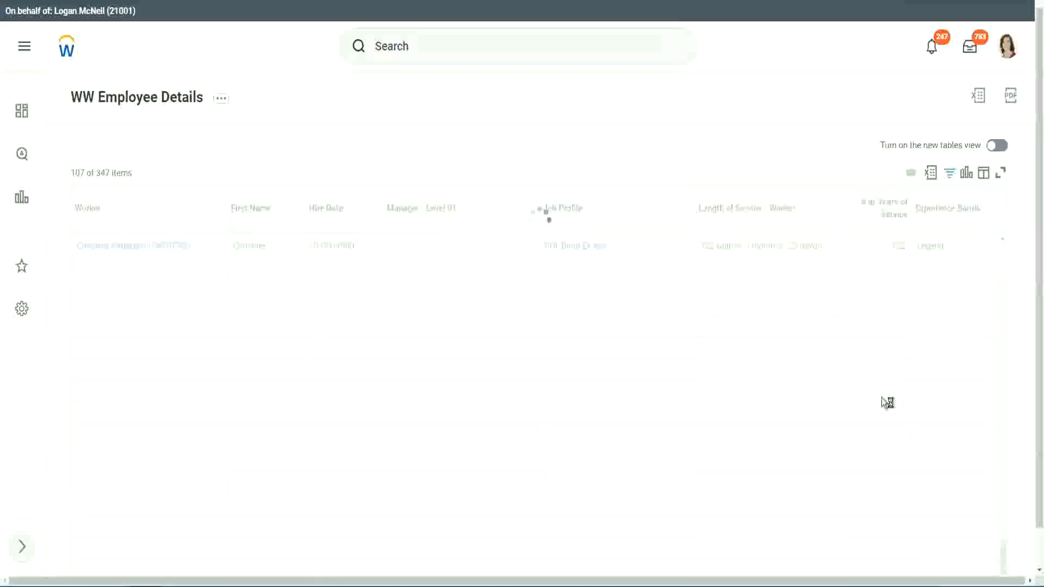
{"action": "scroll", "coordinate": [870, 358], "scroll_direction": "down", "scroll_amount": 6}
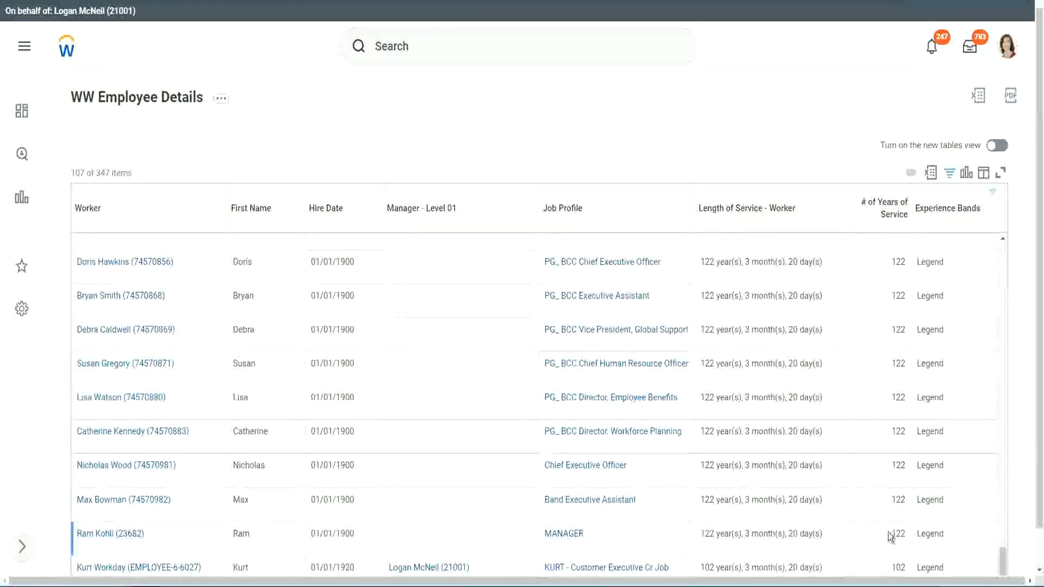
{"action": "double_click", "coordinate": [896, 565]}
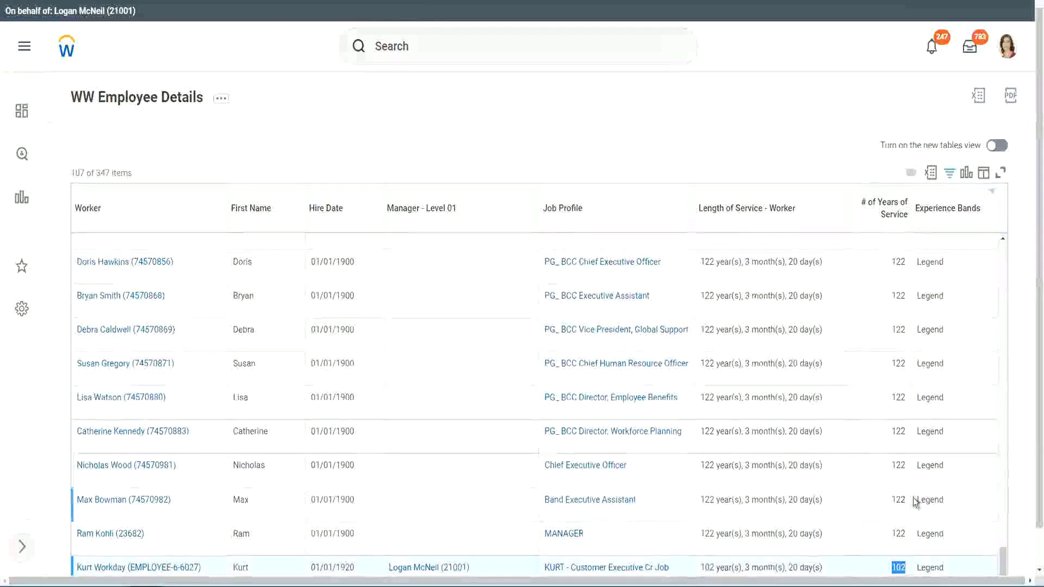
{"action": "left_click_drag", "start_coordinate": [897, 464], "coordinate": [906, 465]}
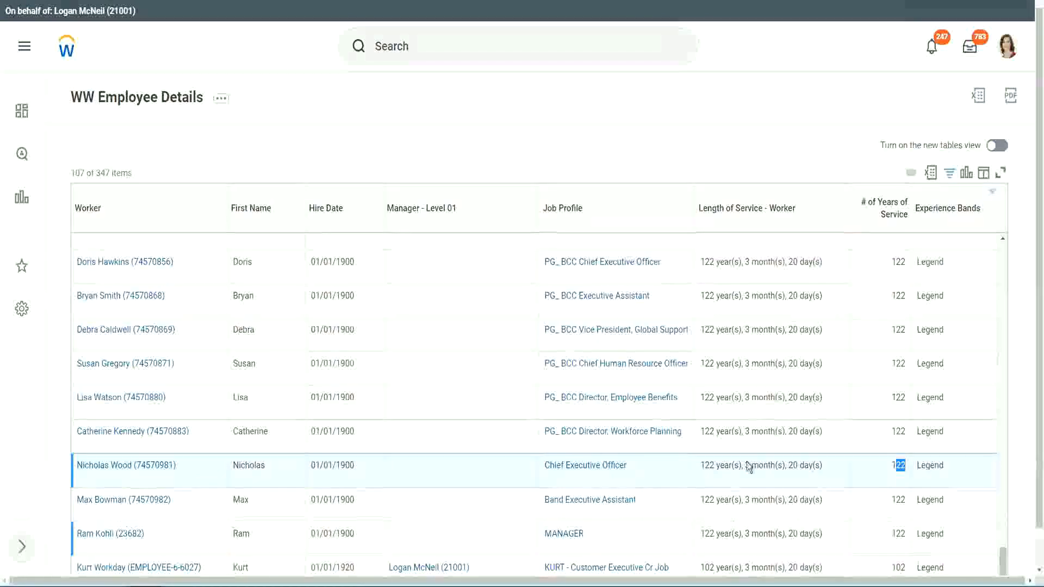
{"action": "left_click", "coordinate": [877, 433]}
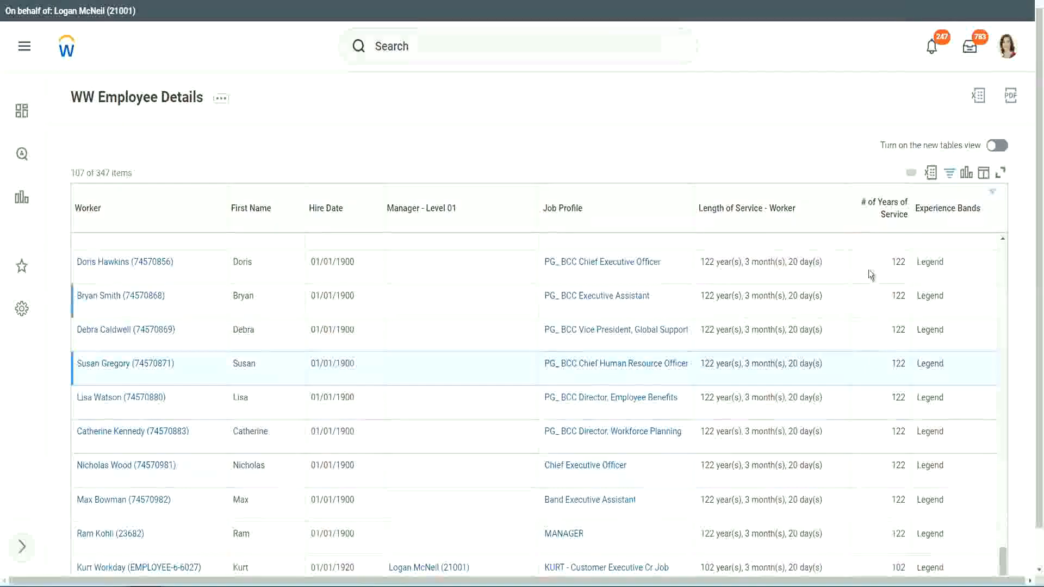
Step: Change the Experience Bands filter value to Experienced and apply it
{"action": "left_click", "coordinate": [954, 213]}
{"action": "left_click", "coordinate": [854, 416]}
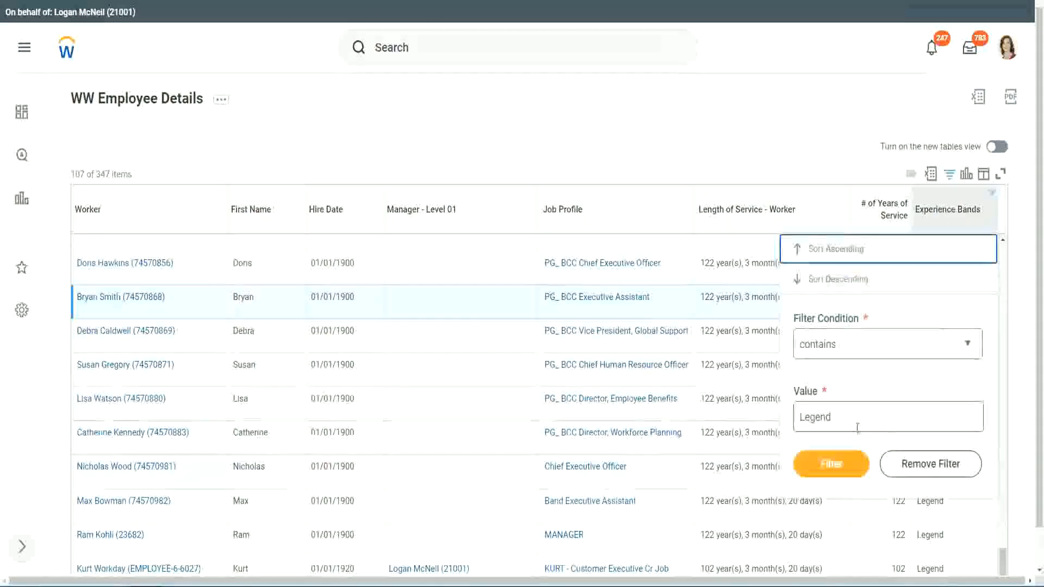
{"action": "key", "text": "ctrl+a"}
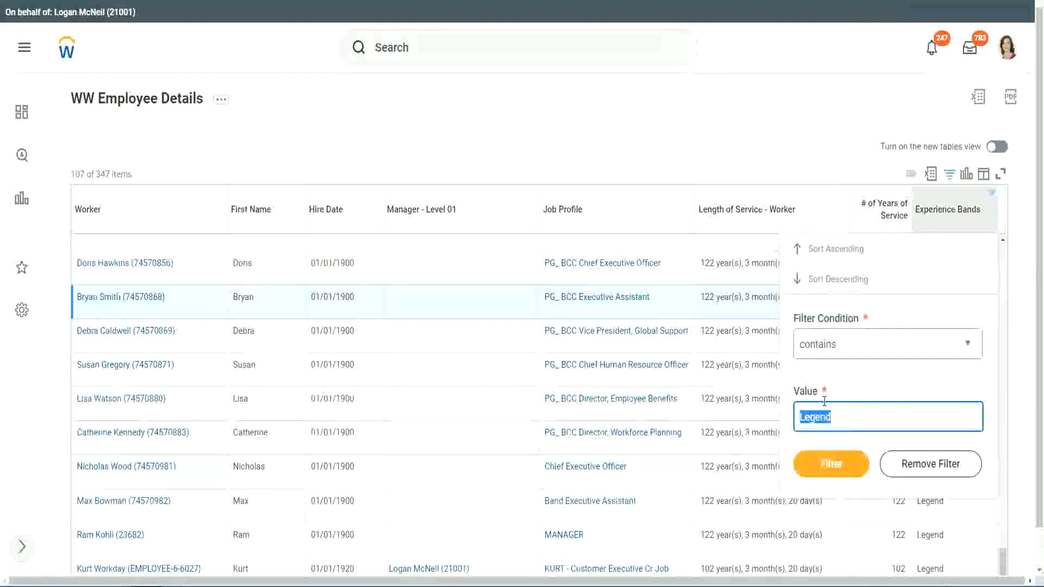
{"action": "type", "text": "Ex"}
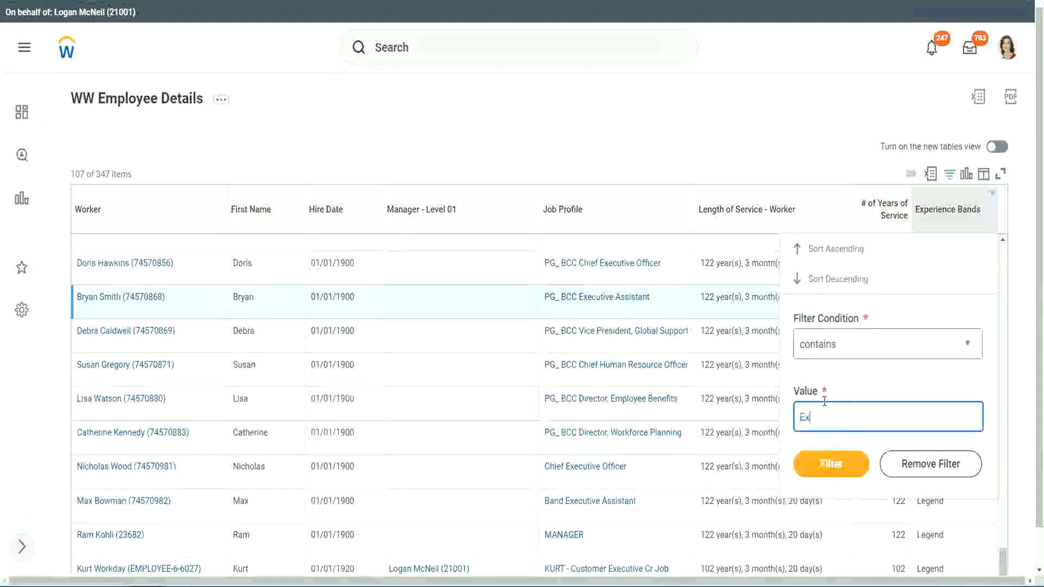
{"action": "type", "text": "per"}
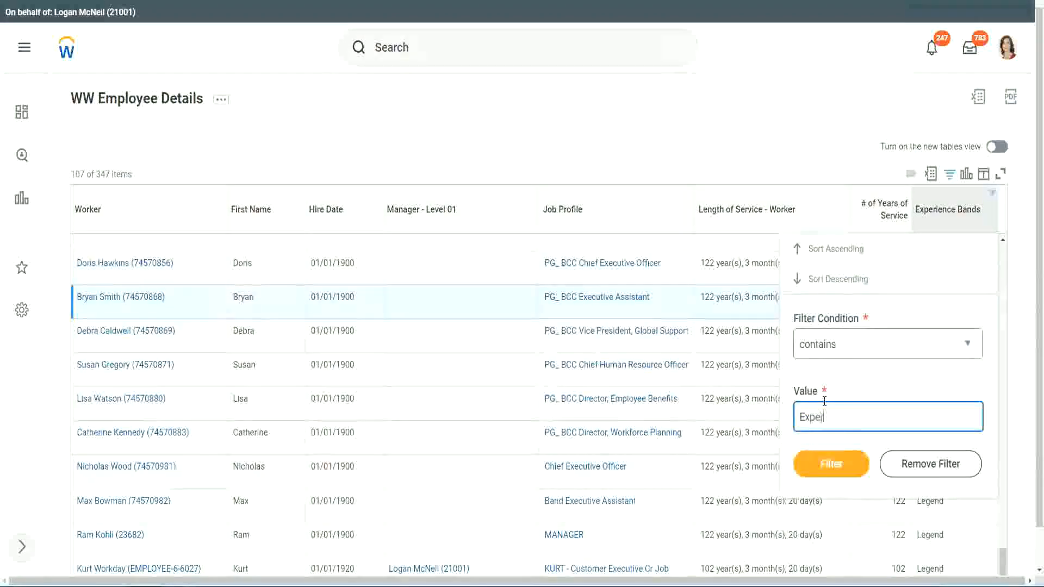
{"action": "type", "text": "ienced"}
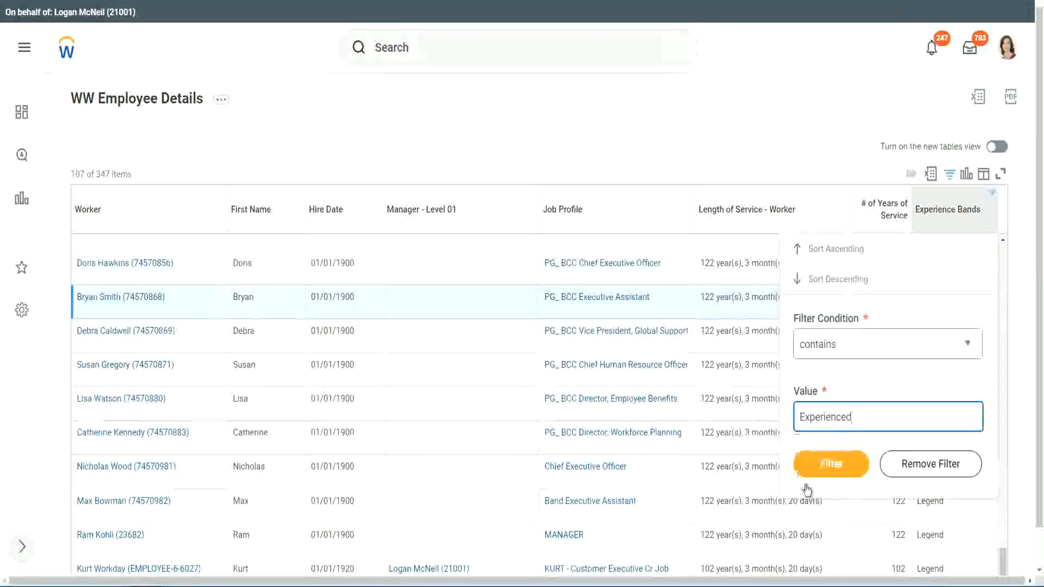
{"action": "left_click", "coordinate": [836, 462]}
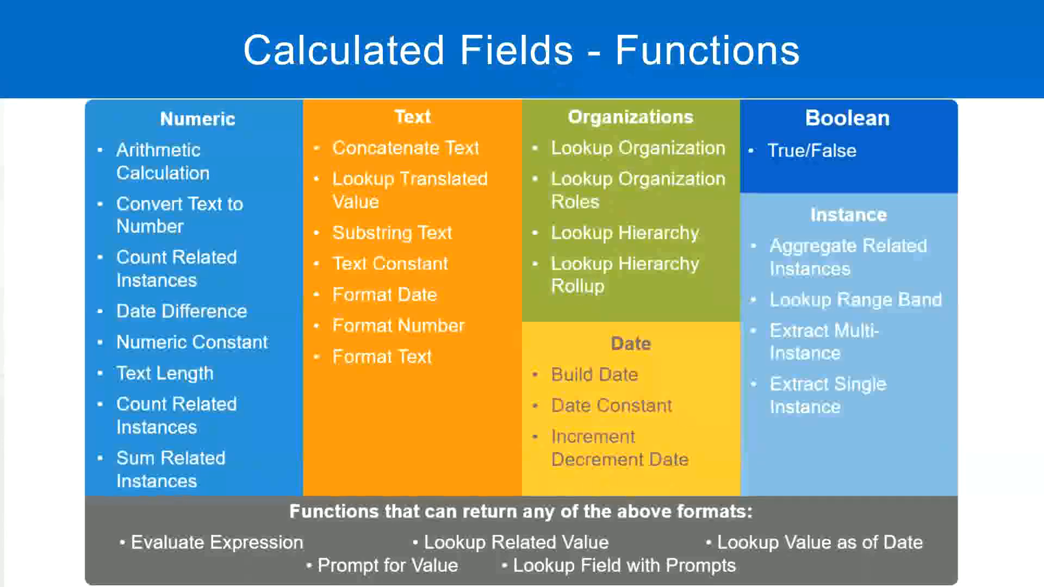
Step: Switch to the Notepad++ notes and check the range of years defined for the Experienced band
{"action": "key", "text": "alt+Tab"}
{"action": "left_click", "coordinate": [95, 134]}
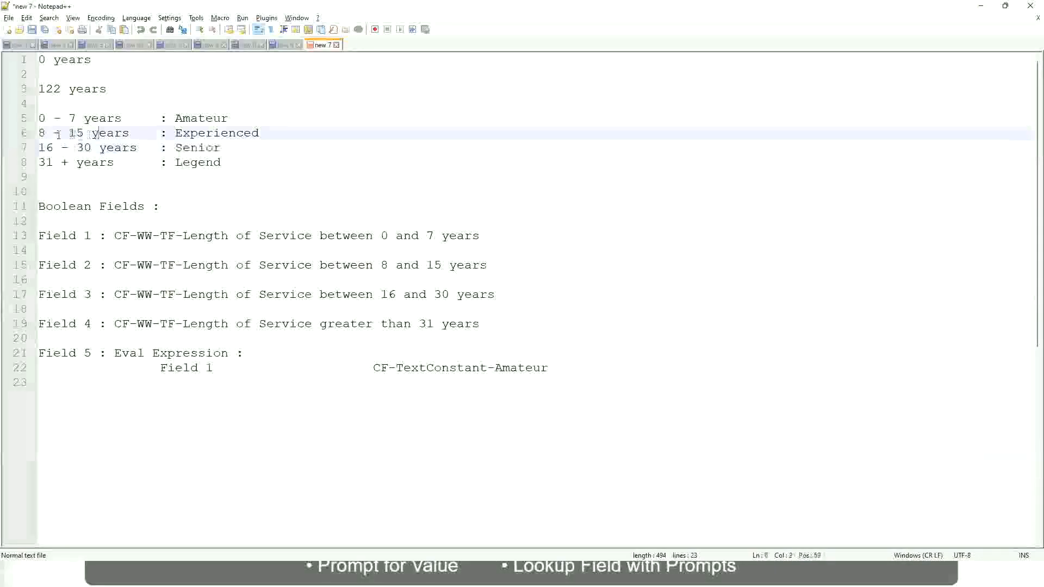
{"action": "left_click_drag", "start_coordinate": [47, 134], "coordinate": [83, 134]}
{"action": "left_click", "coordinate": [88, 134]}
{"action": "left_click", "coordinate": [121, 133]}
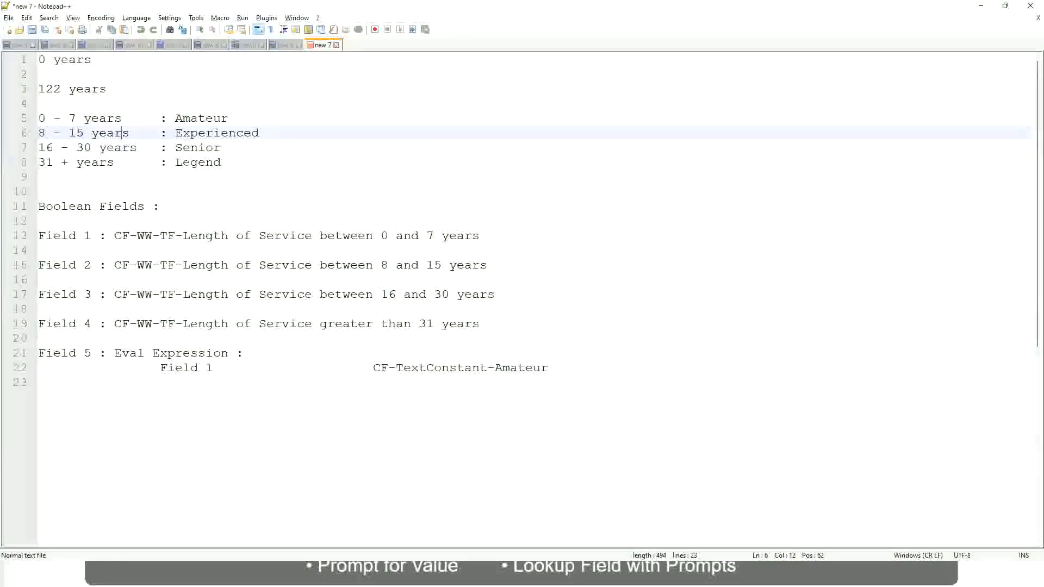
Step: Return to the Workday report and compare the # of Years of Service values with the Experience Bands value across the filtered rows
{"action": "key", "text": "alt+Tab"}
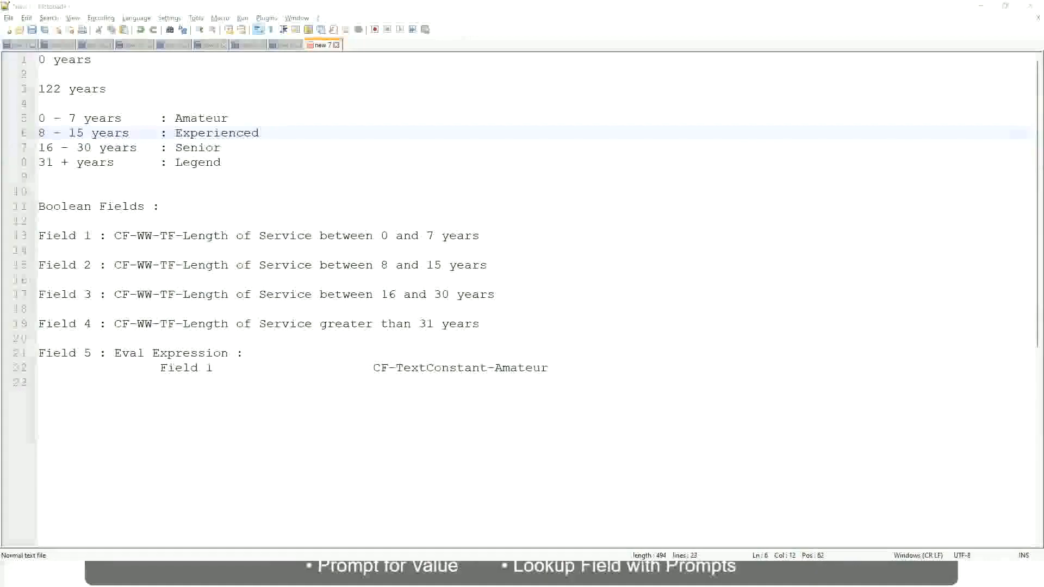
{"action": "key", "text": "alt+Tab"}
{"action": "scroll", "coordinate": [902, 402], "scroll_direction": "down", "scroll_amount": 2}
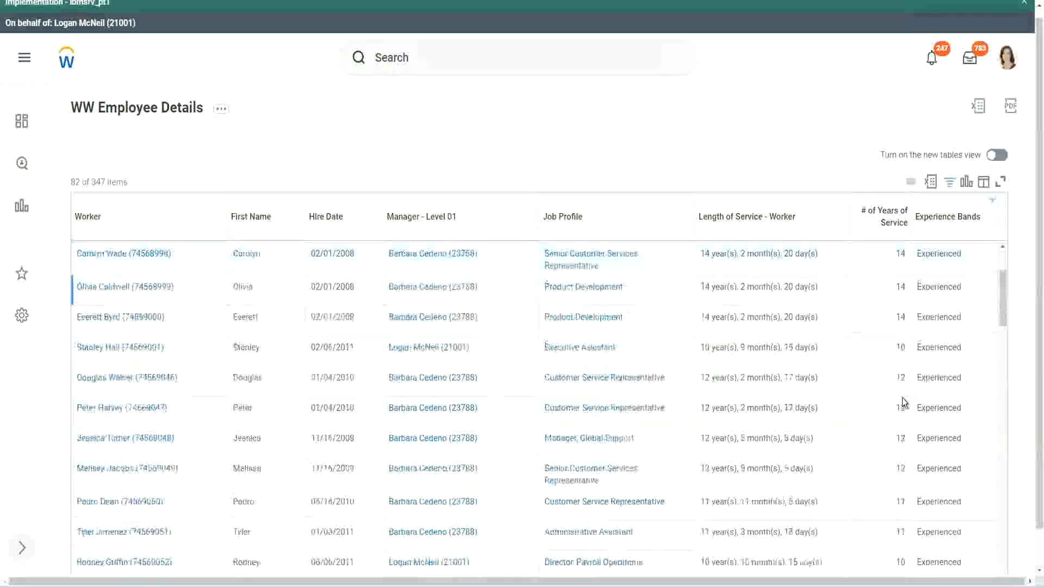
{"action": "double_click", "coordinate": [898, 286]}
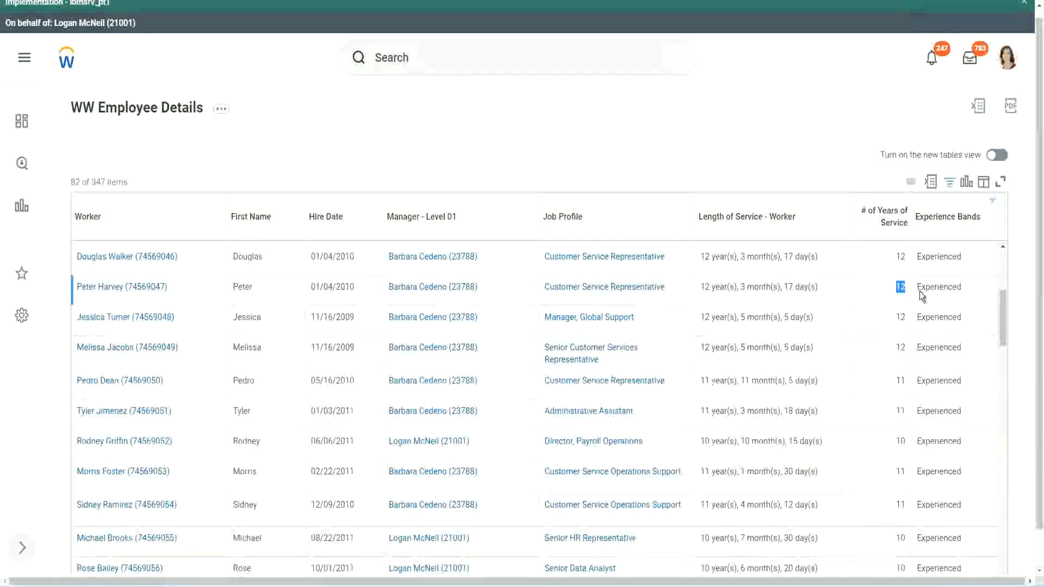
{"action": "double_click", "coordinate": [924, 286]}
{"action": "scroll", "coordinate": [897, 381], "scroll_direction": "down", "scroll_amount": 2}
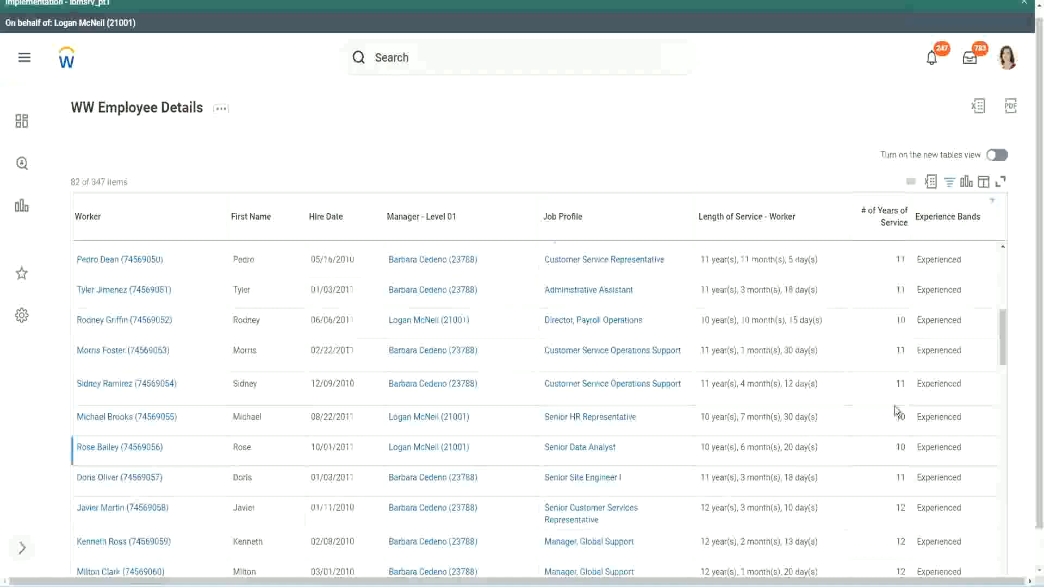
{"action": "left_click", "coordinate": [899, 385]}
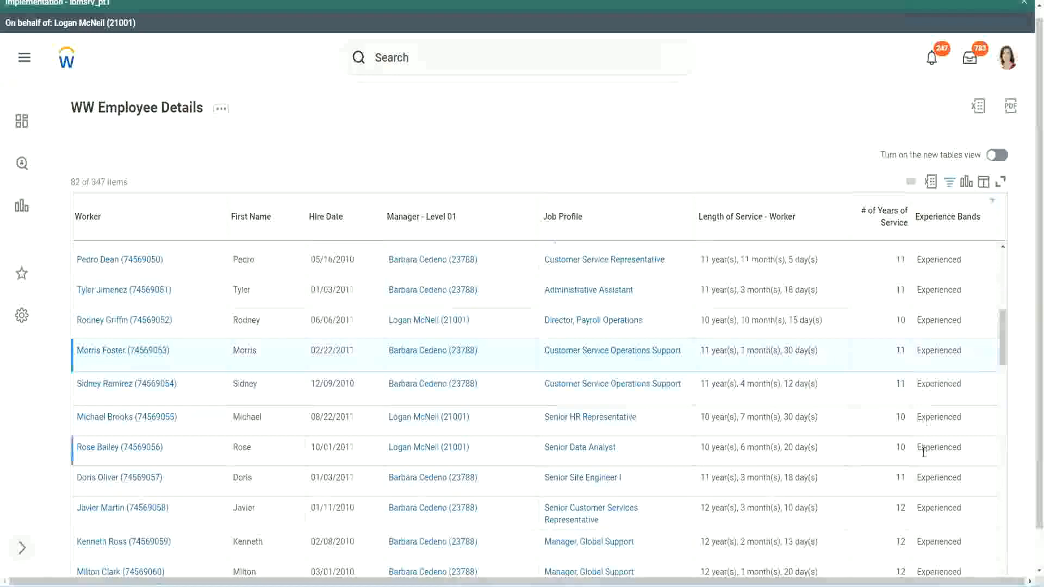
{"action": "scroll", "coordinate": [922, 451], "scroll_direction": "down", "scroll_amount": 5}
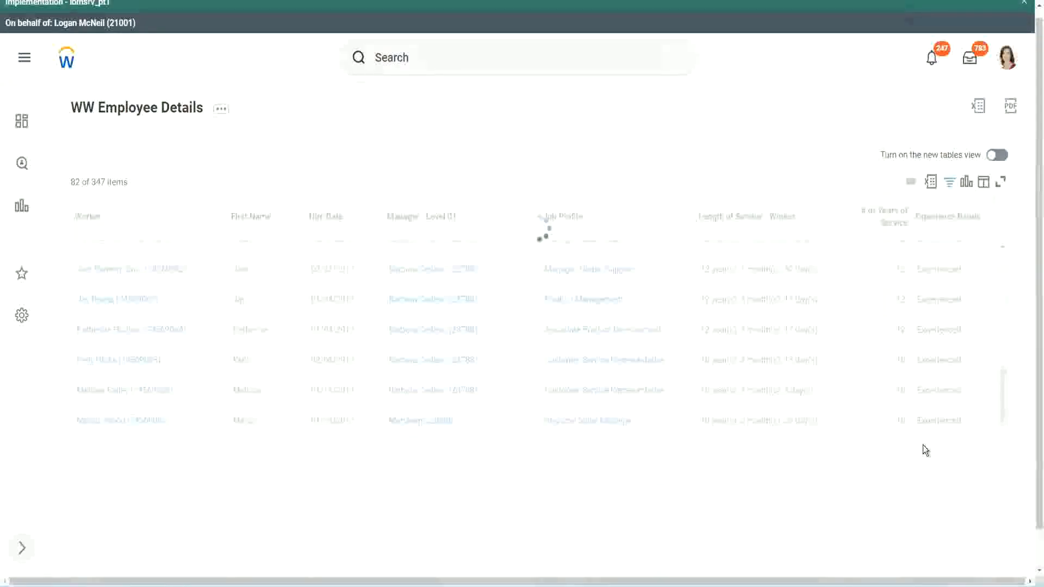